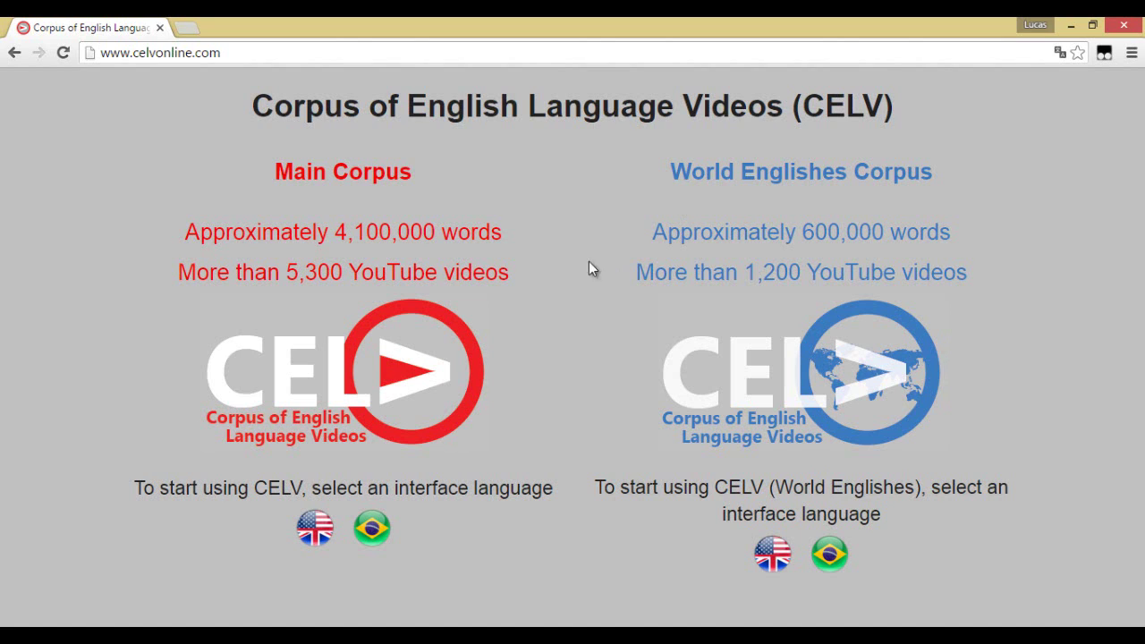
- Search the Main Corpus for "language" in the English interface and list the word's concordance lines
click(317, 531)
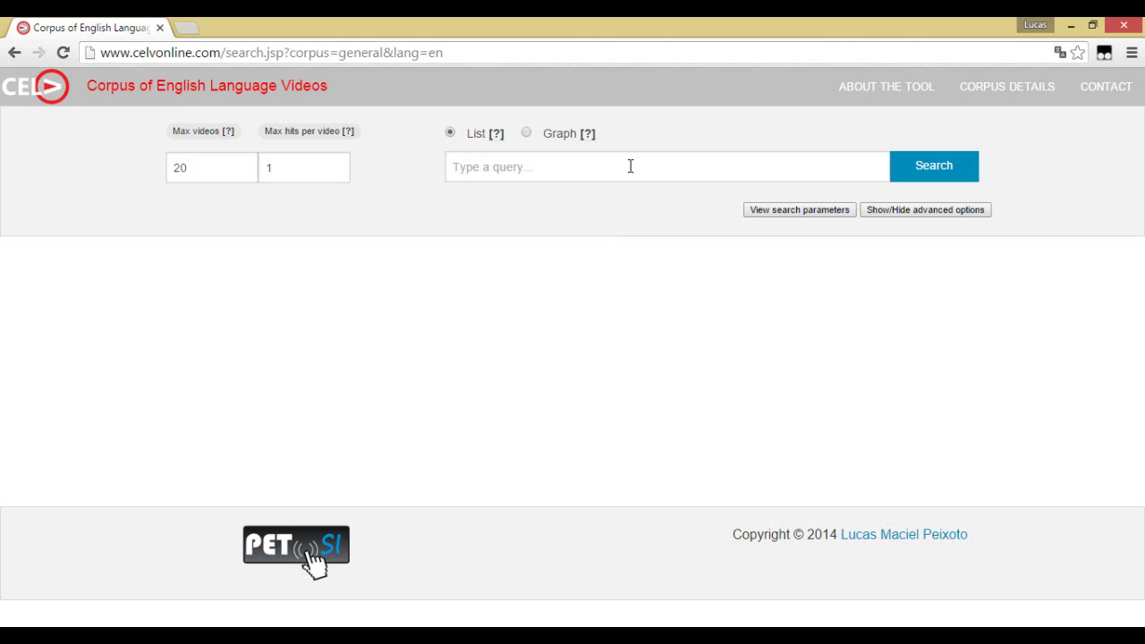
click(564, 166)
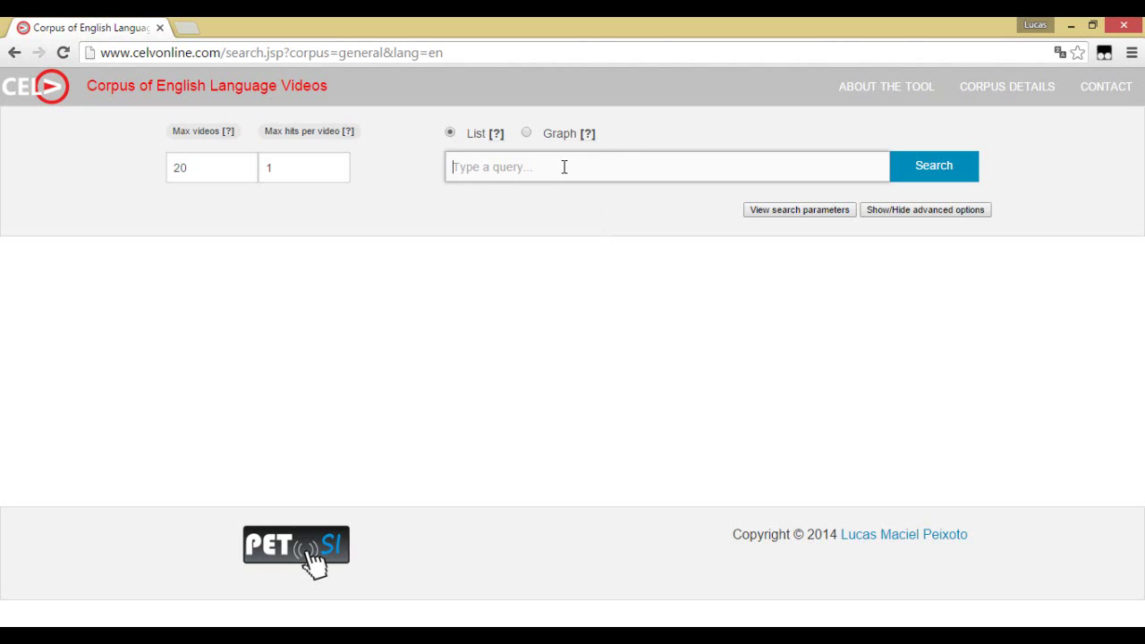
text(language)
click(931, 176)
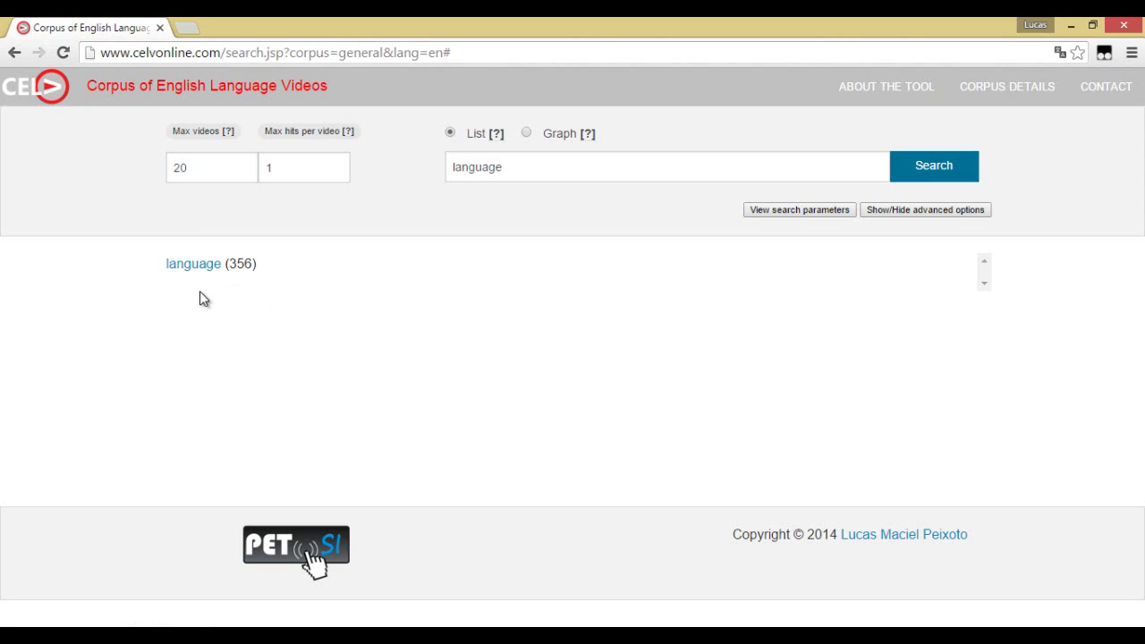
click(193, 264)
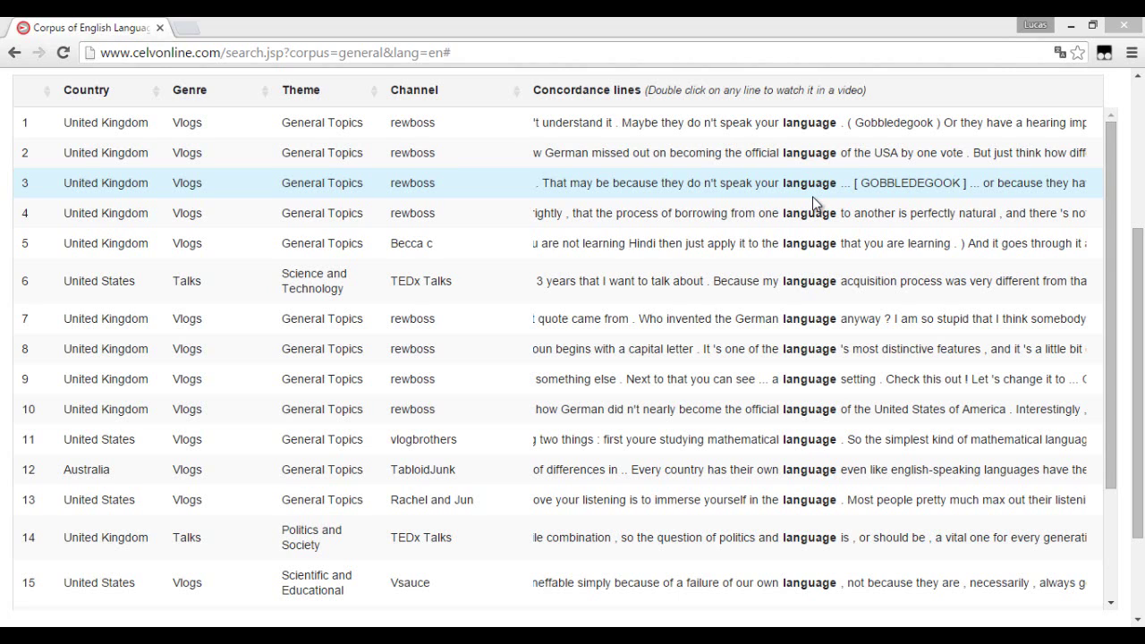
- Play the video for concordance line 7 without the advertisement, pausing and closing it after the sentence is heard
double_click(816, 317)
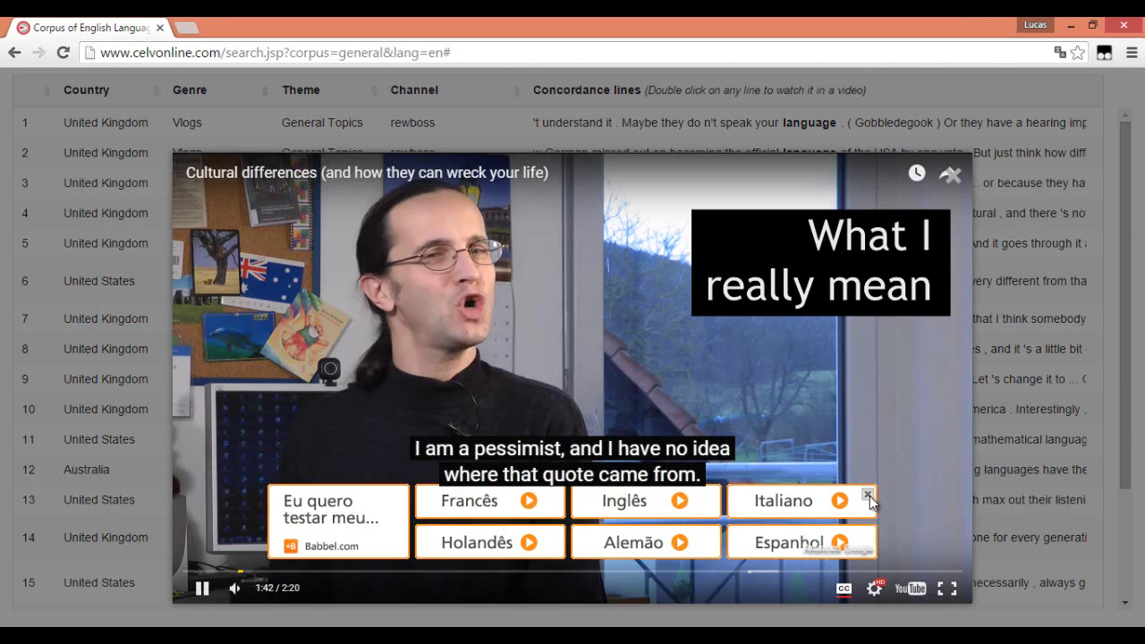
click(868, 495)
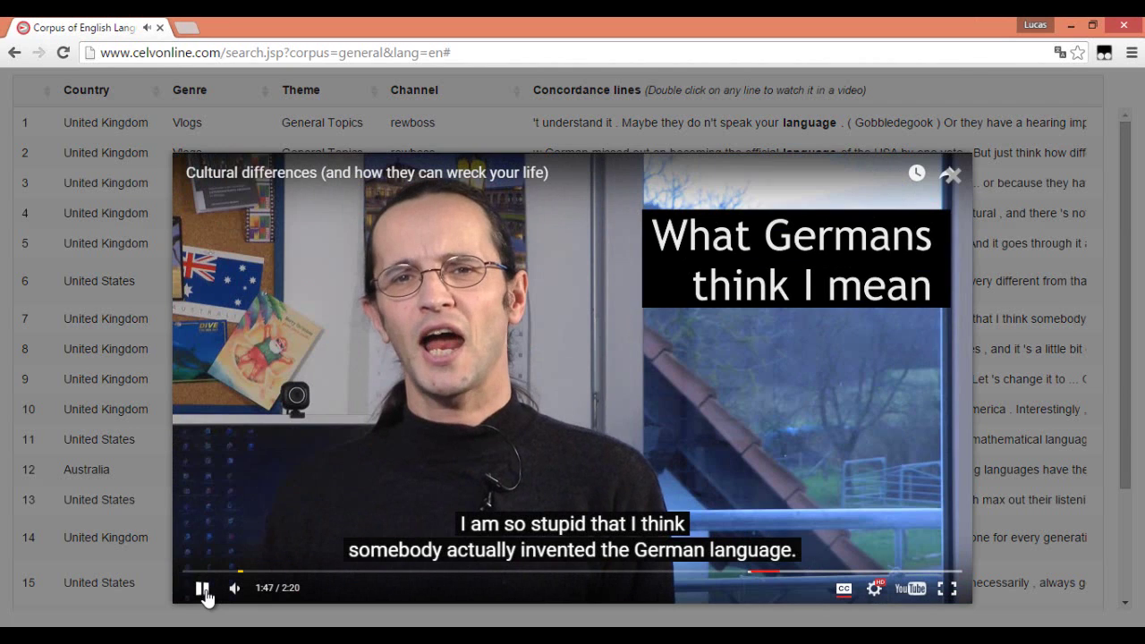
click(203, 590)
click(951, 176)
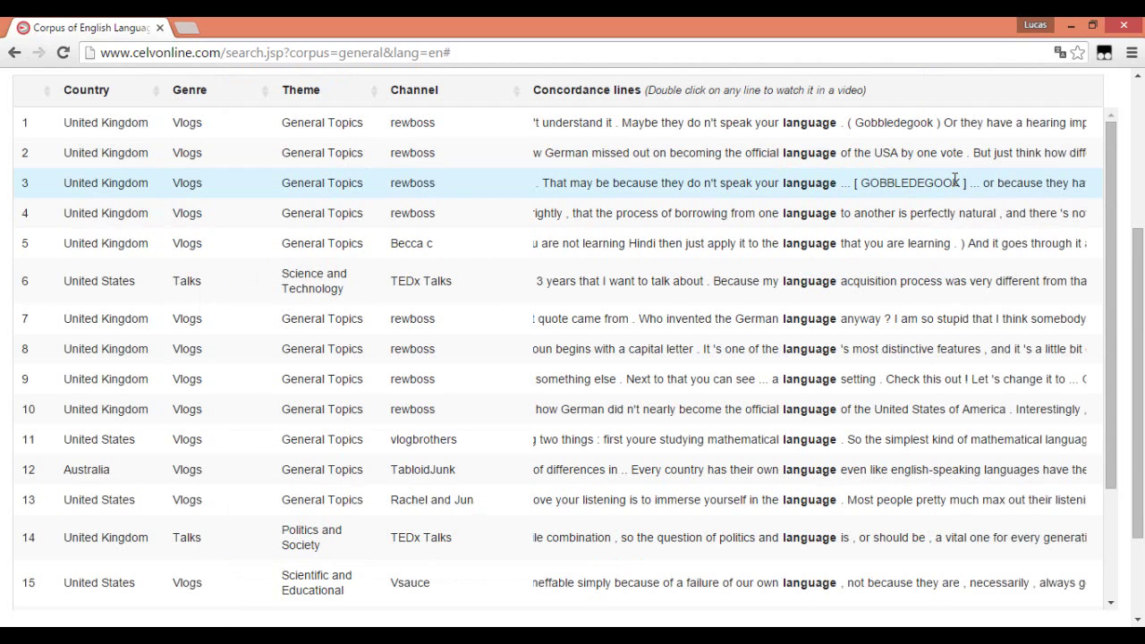
- Show the advanced search options and set videos to start 8 seconds earlier
drag(1141, 390, 1144, 233)
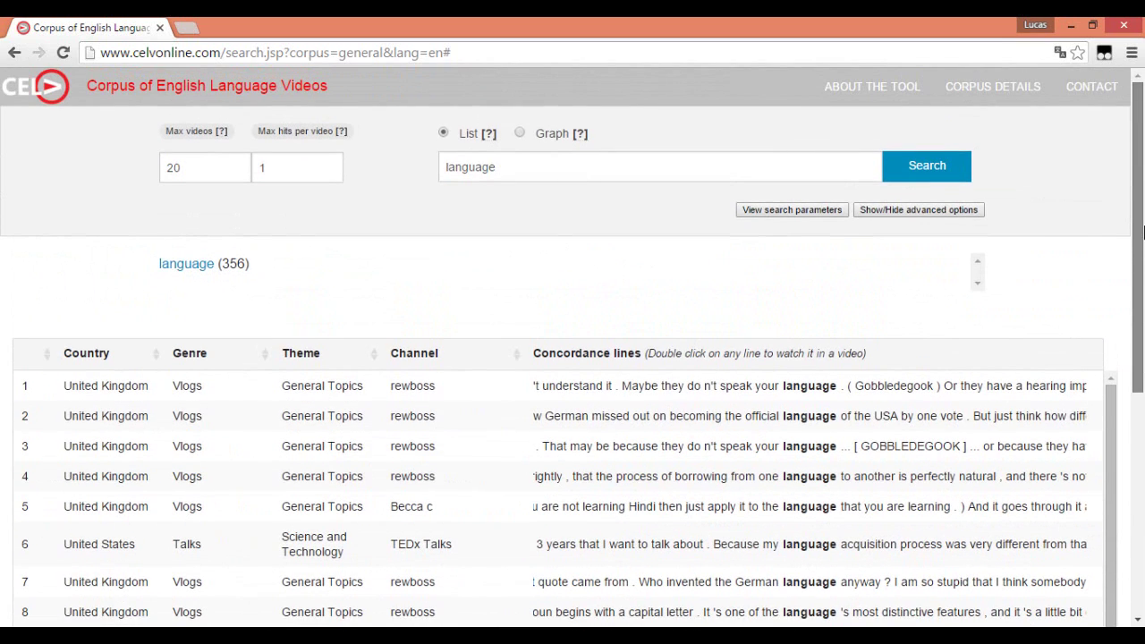
click(910, 214)
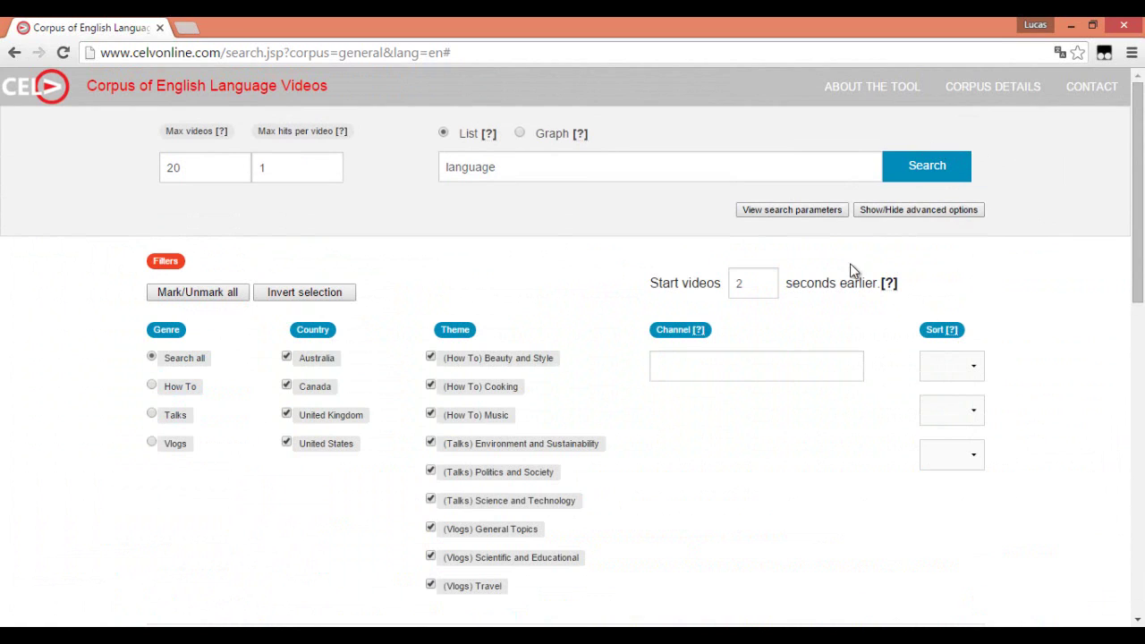
click(752, 282)
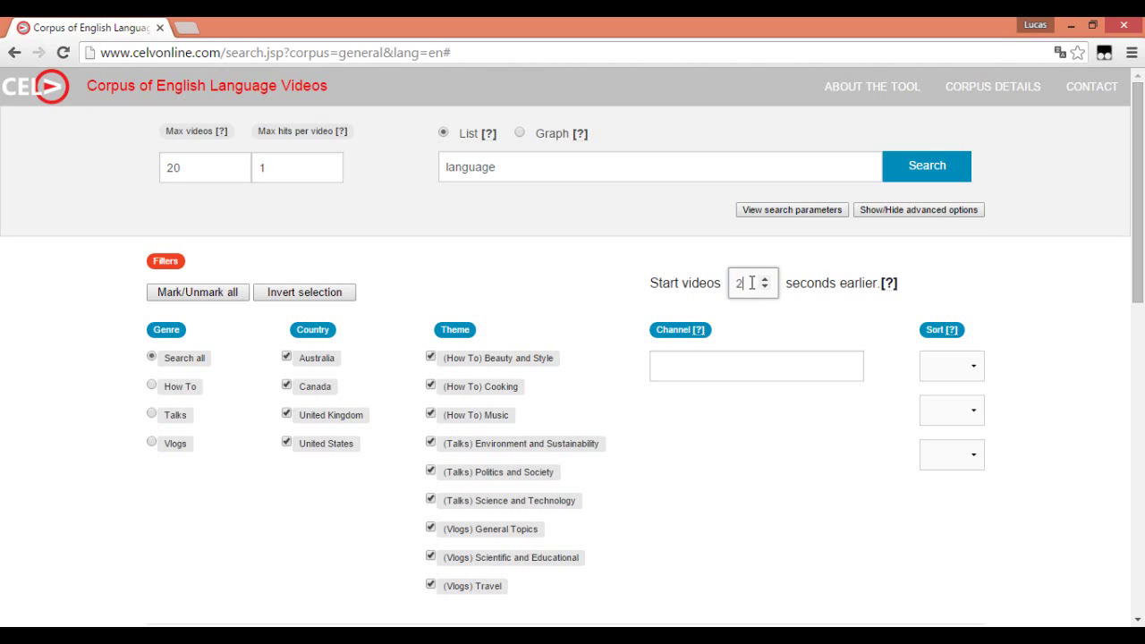
key(BackSpace)
text(8)
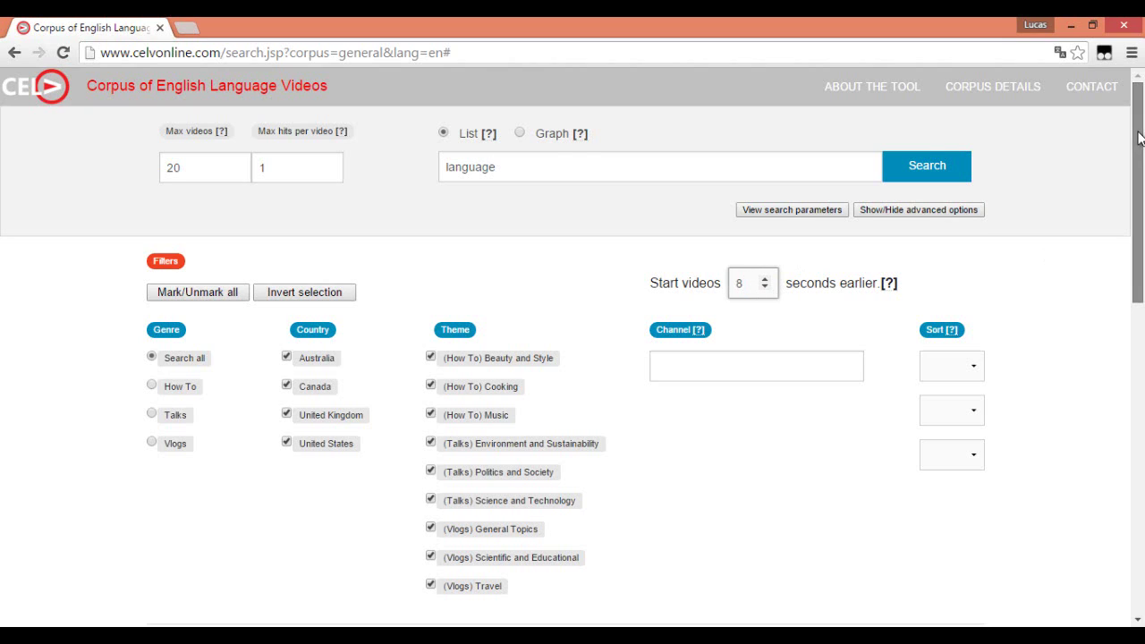
- Replay the video for concordance line 7 with the earlier start, dismissing the advertisement, and close it after pausing
drag(1140, 140, 1141, 396)
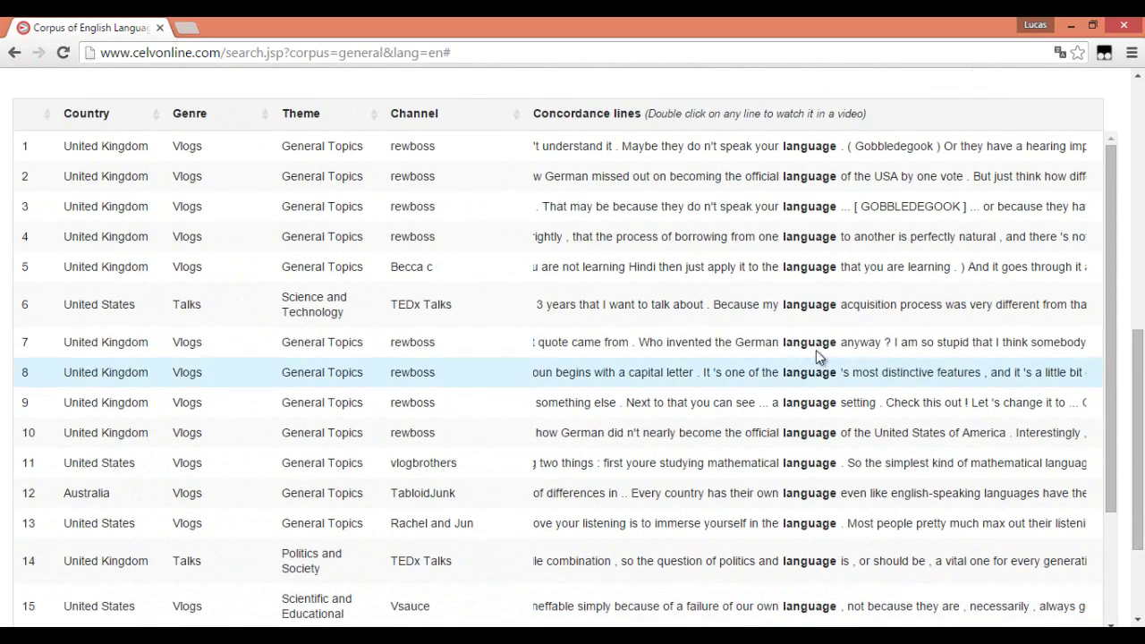
double_click(804, 343)
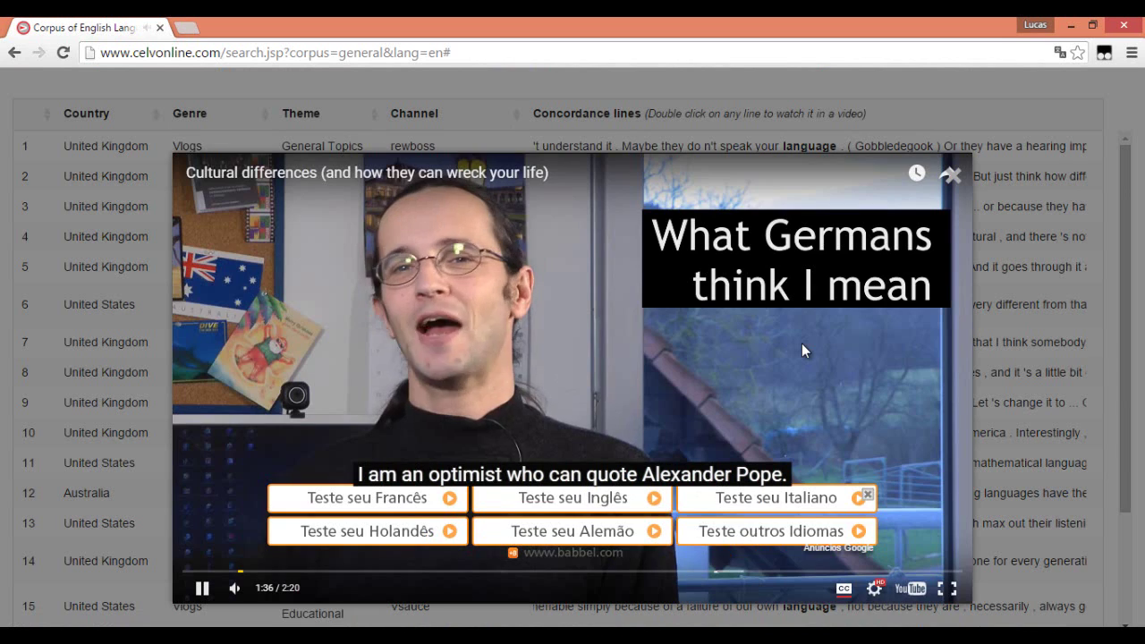
click(867, 494)
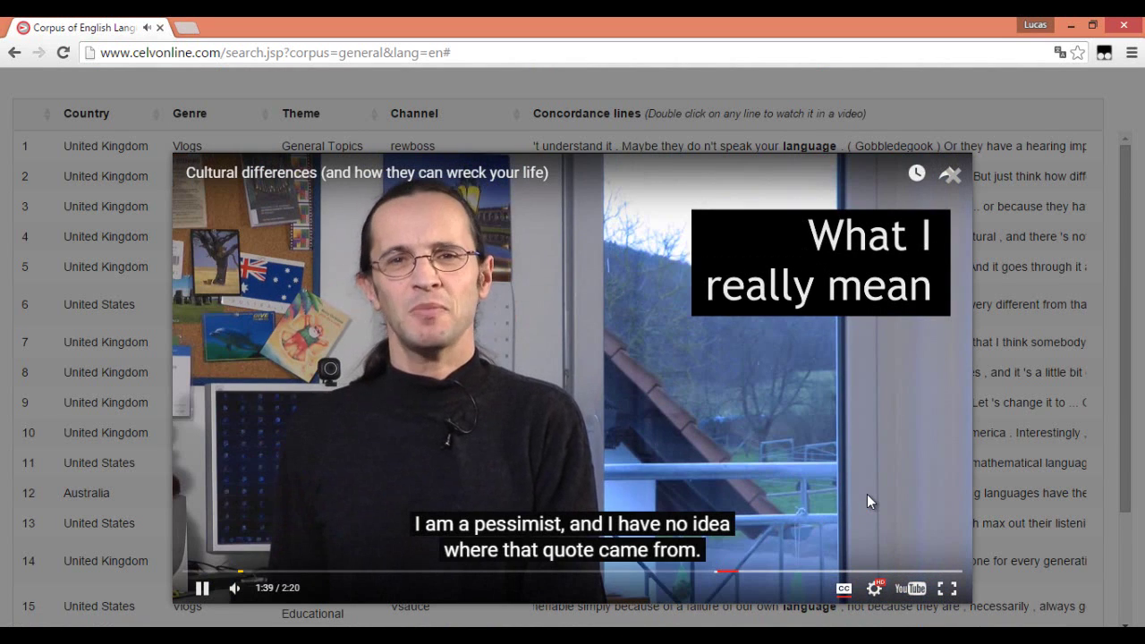
mouse_move(200, 602)
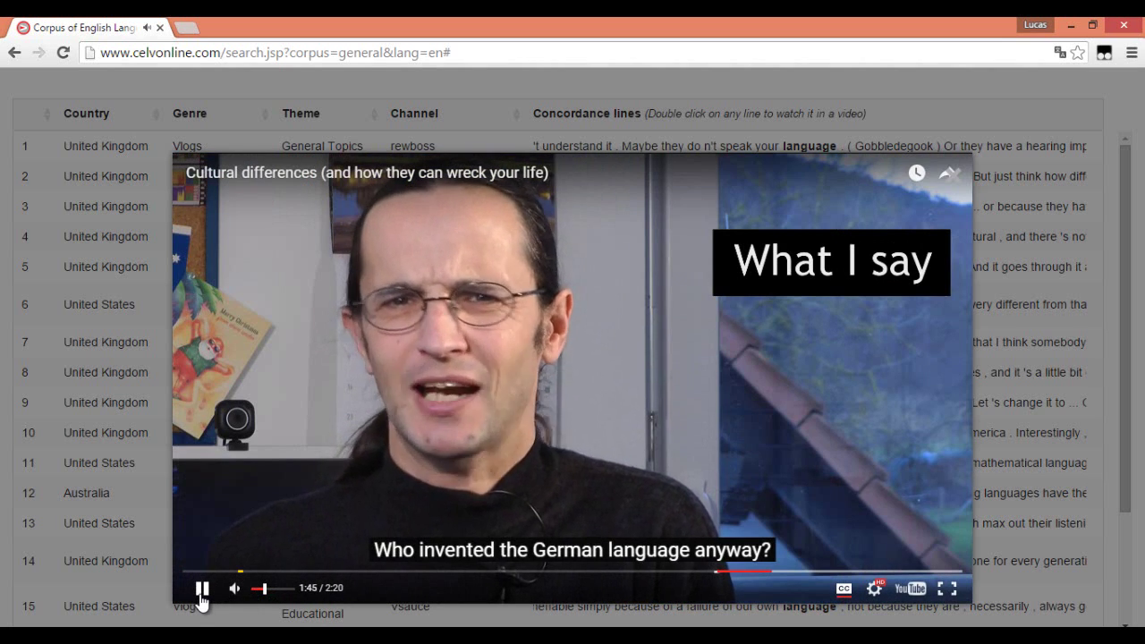
click(202, 598)
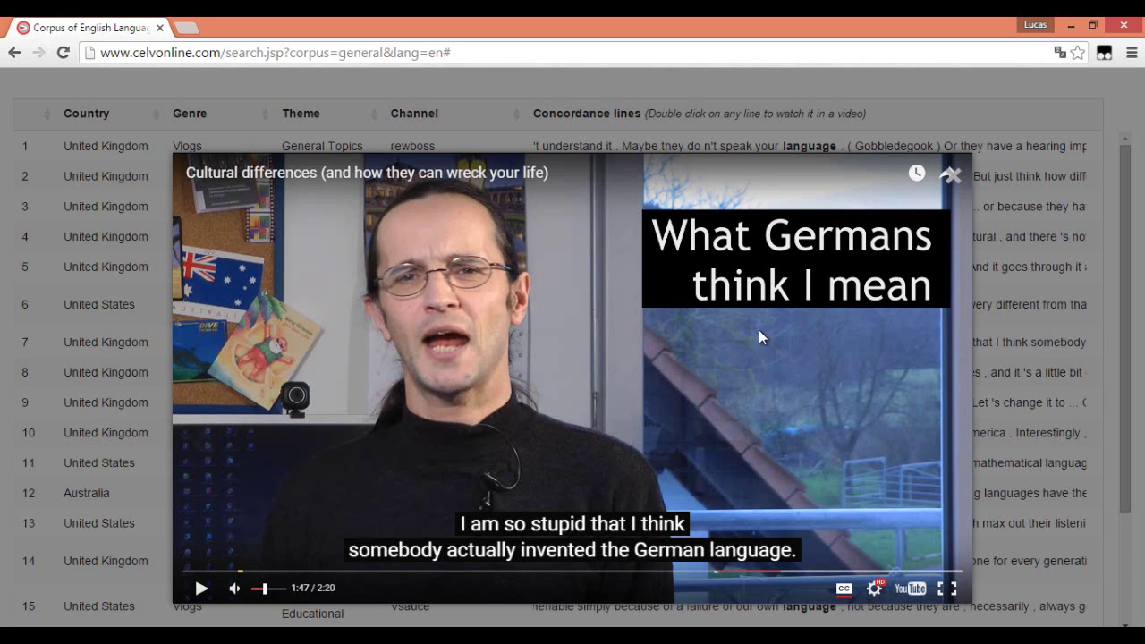
click(950, 175)
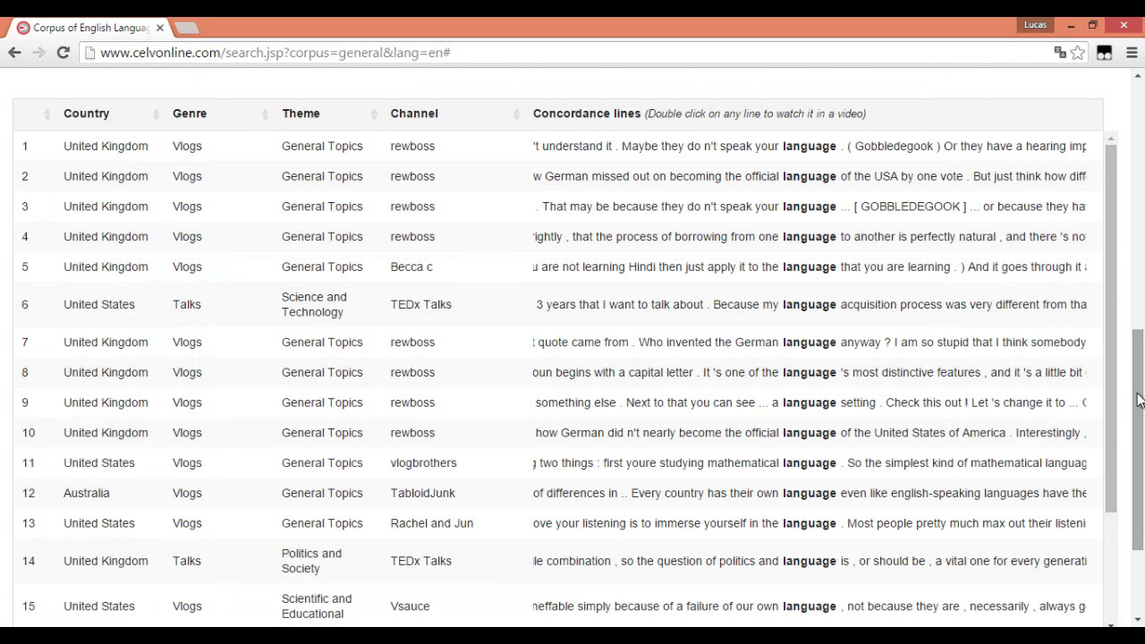
- Hide the advanced search options and look through the list of concordance lines to its end
scroll(906, 196, up, 10)
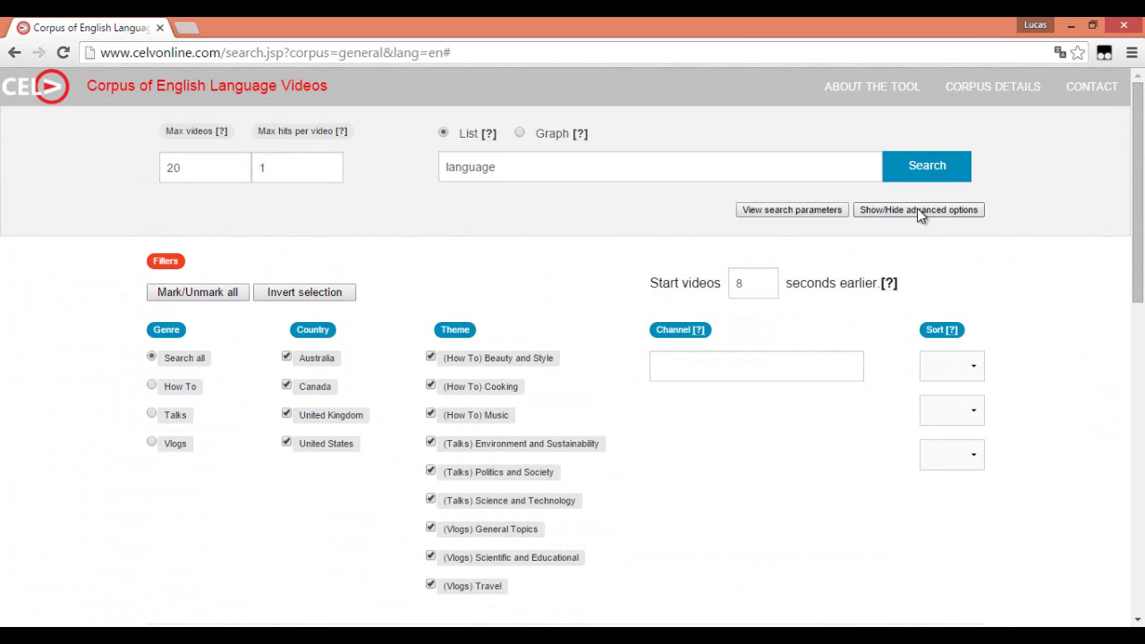
click(918, 206)
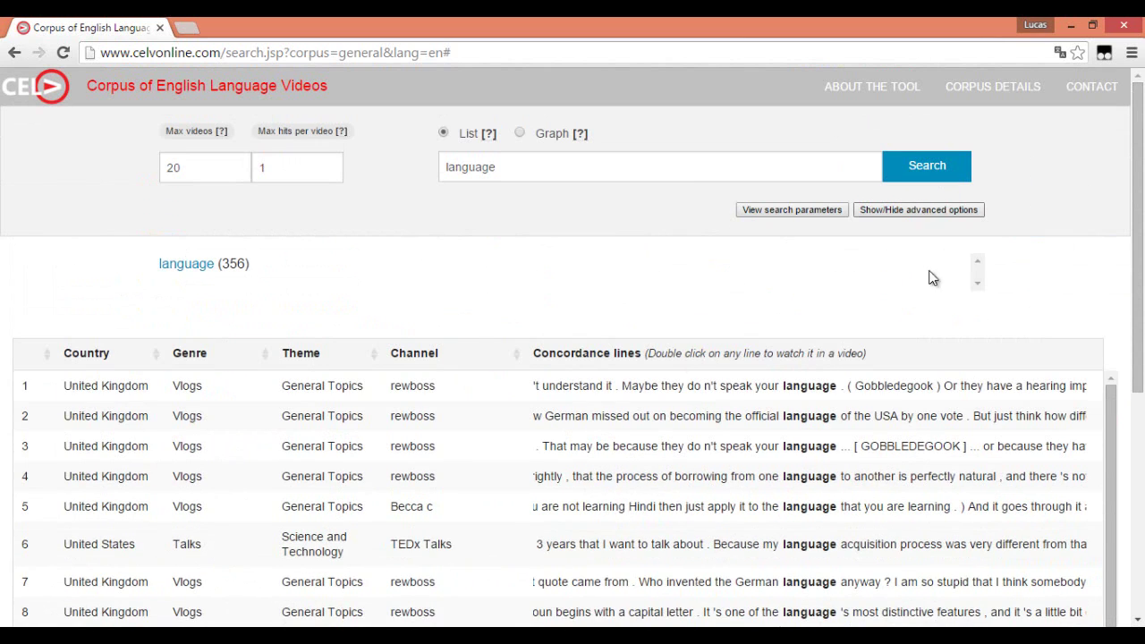
drag(1138, 254, 1143, 431)
drag(1111, 353, 1107, 457)
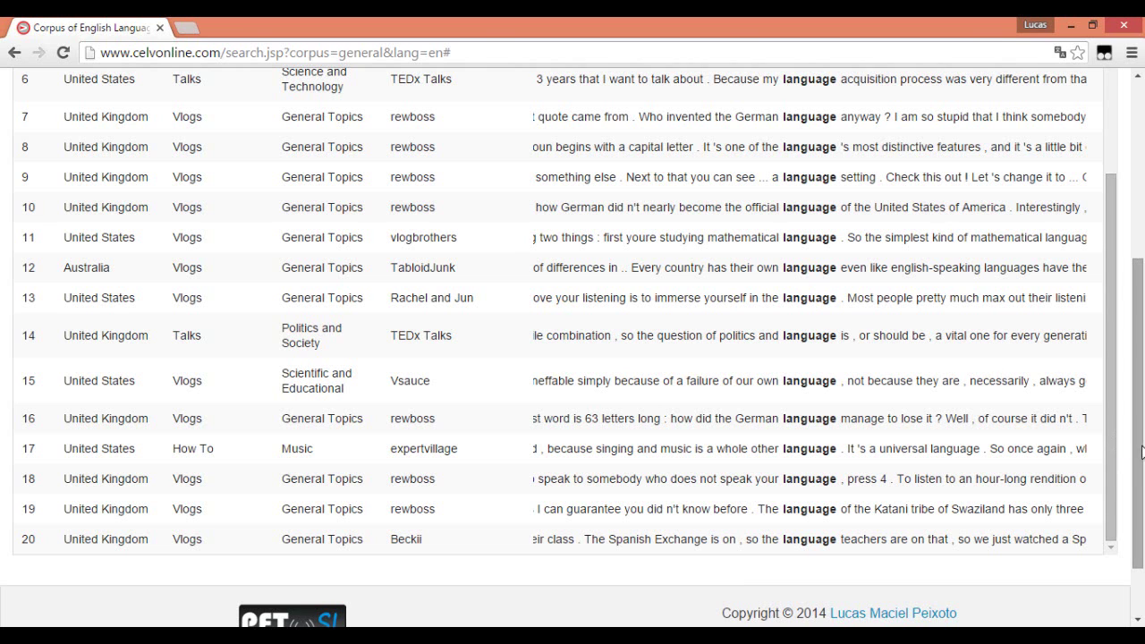
drag(1143, 452, 1142, 273)
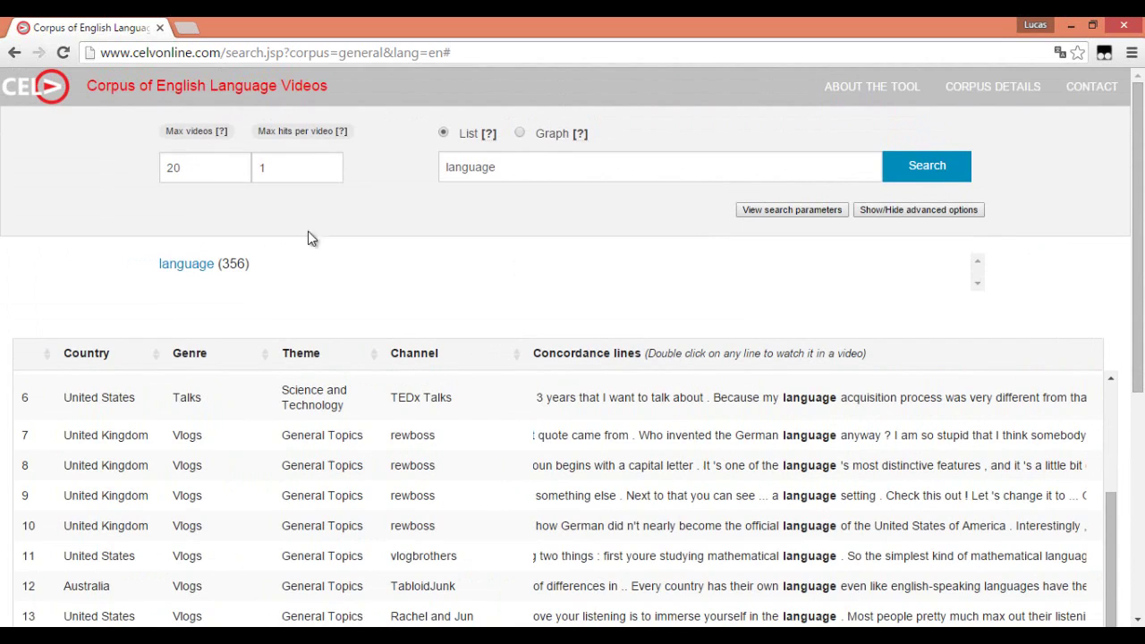
- Set the maximum number of videos to 50 and reload the concordance lines for "language", checking the end of the list
click(203, 170)
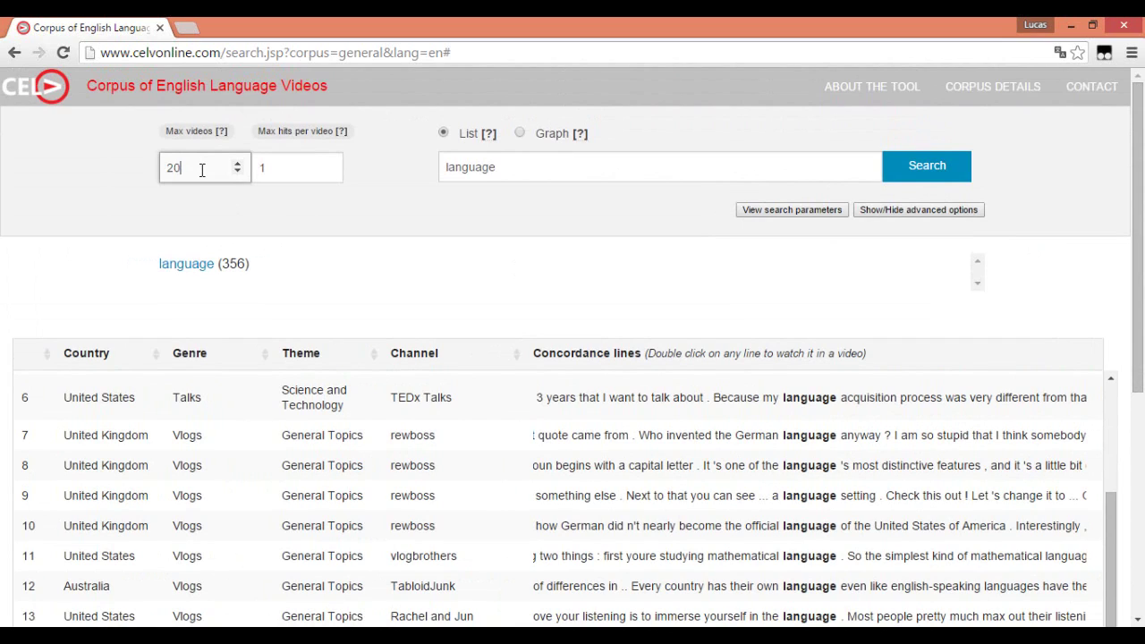
key(BackSpace)
key(BackSpace)
text(50)
click(183, 266)
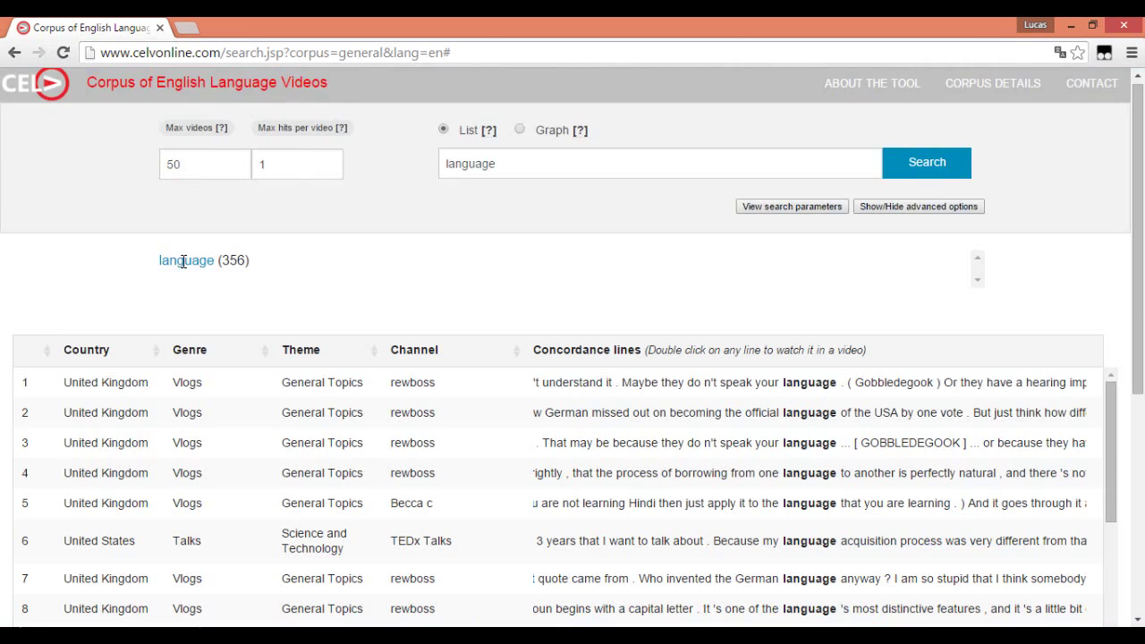
scroll(184, 269, down, 3)
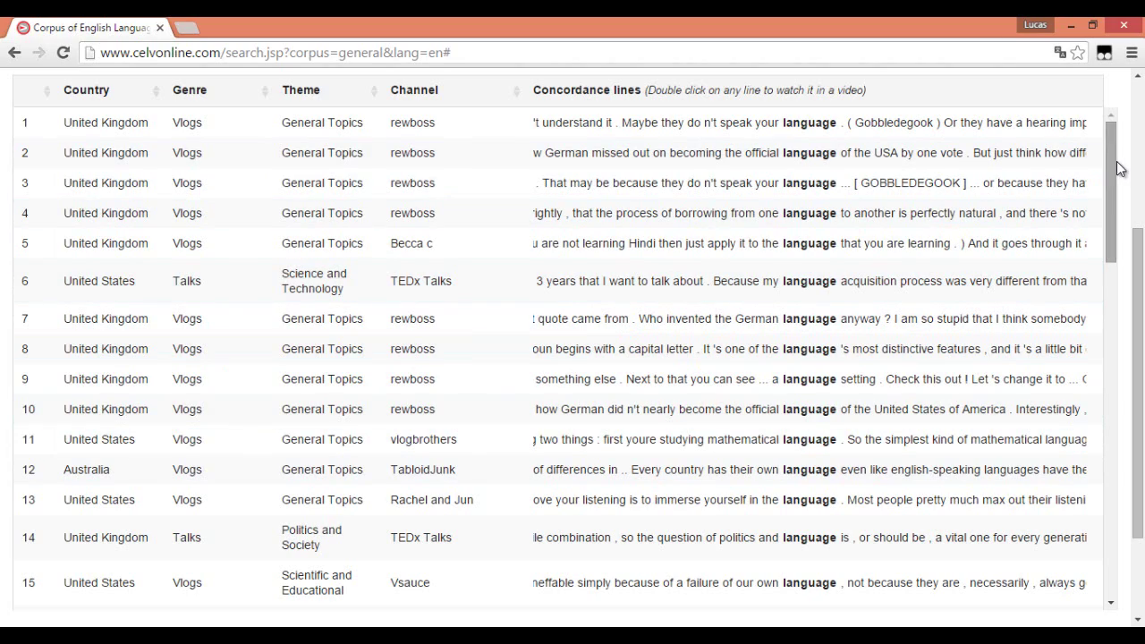
drag(1115, 141, 1085, 488)
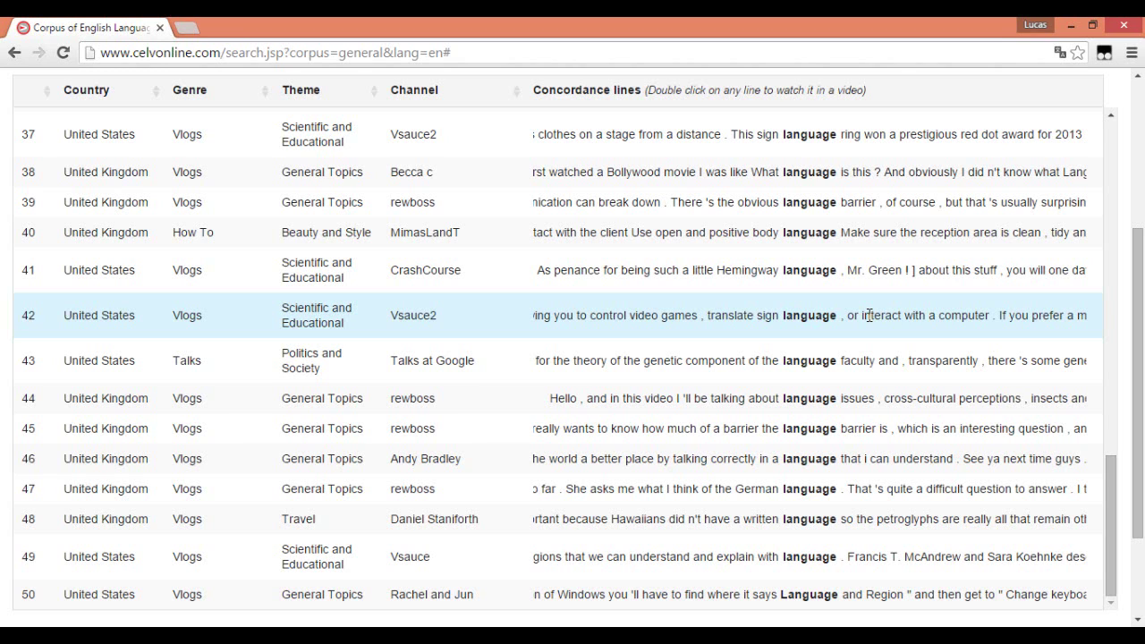
- Set the maximum hits per video to 3 and reload the concordance lines for "language", checking the end of the list
drag(1144, 394, 1144, 258)
click(288, 169)
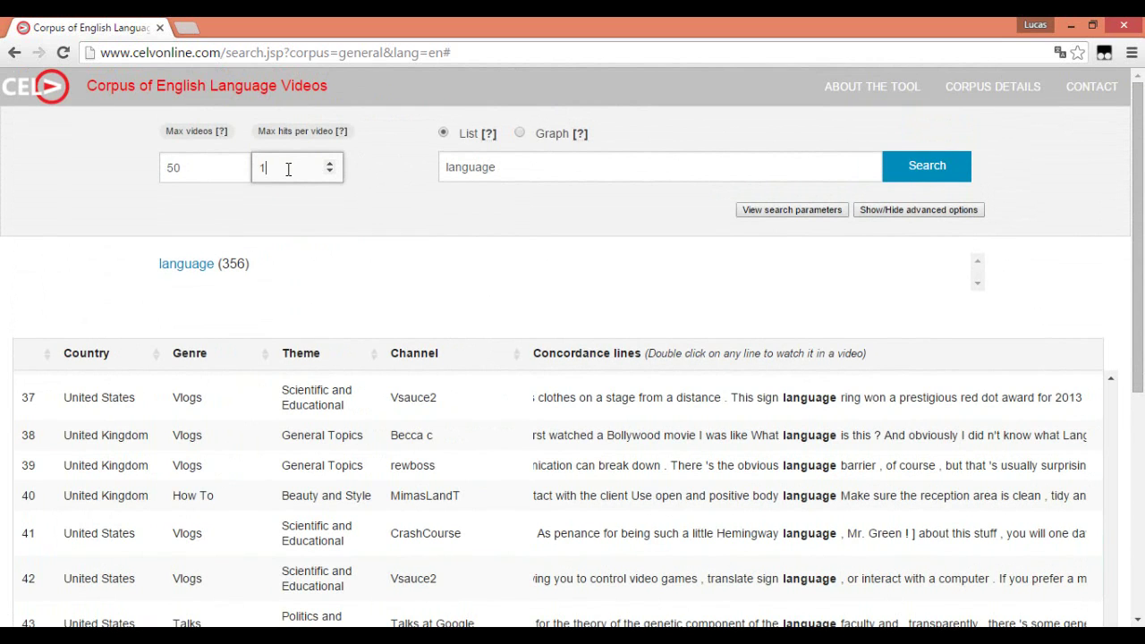
key(BackSpace)
text(3)
click(188, 265)
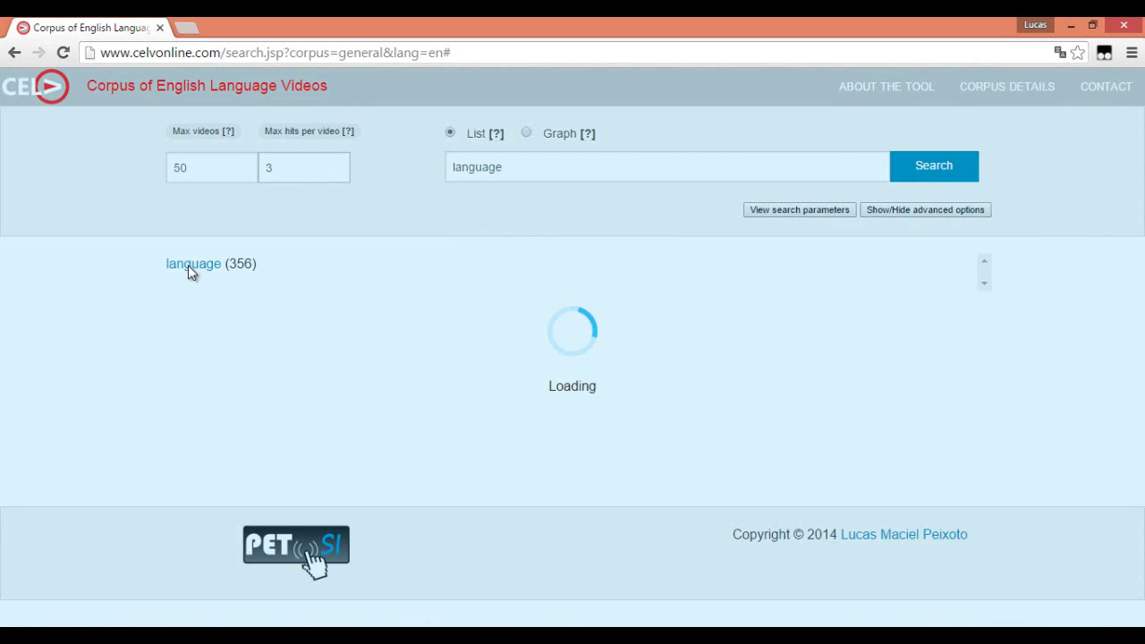
scroll(190, 266, down, 2)
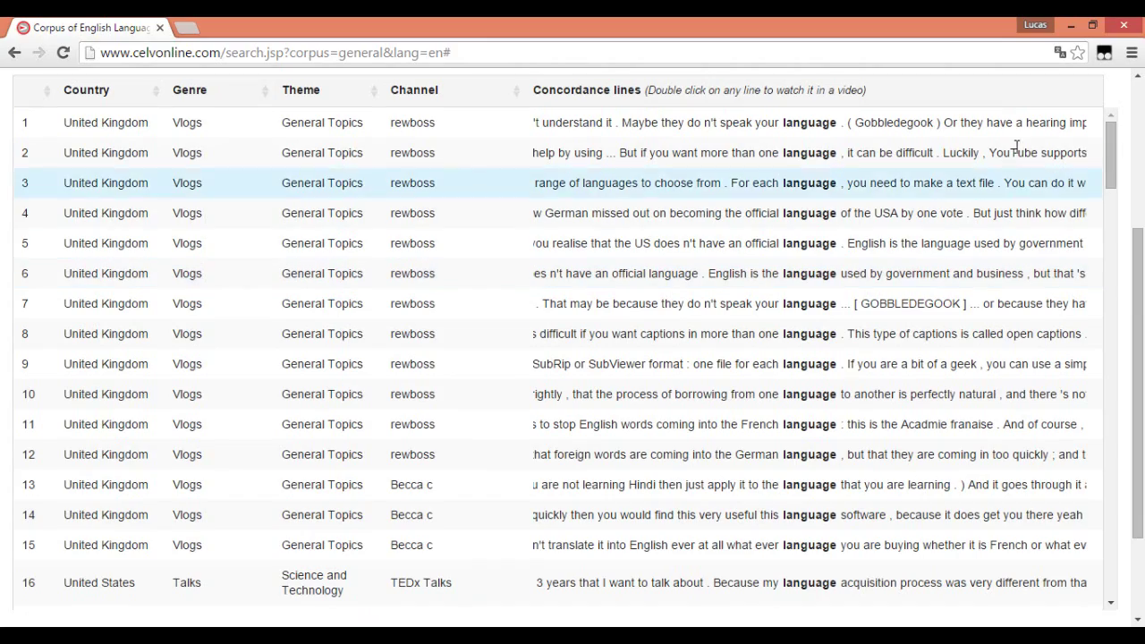
drag(1113, 138, 1108, 539)
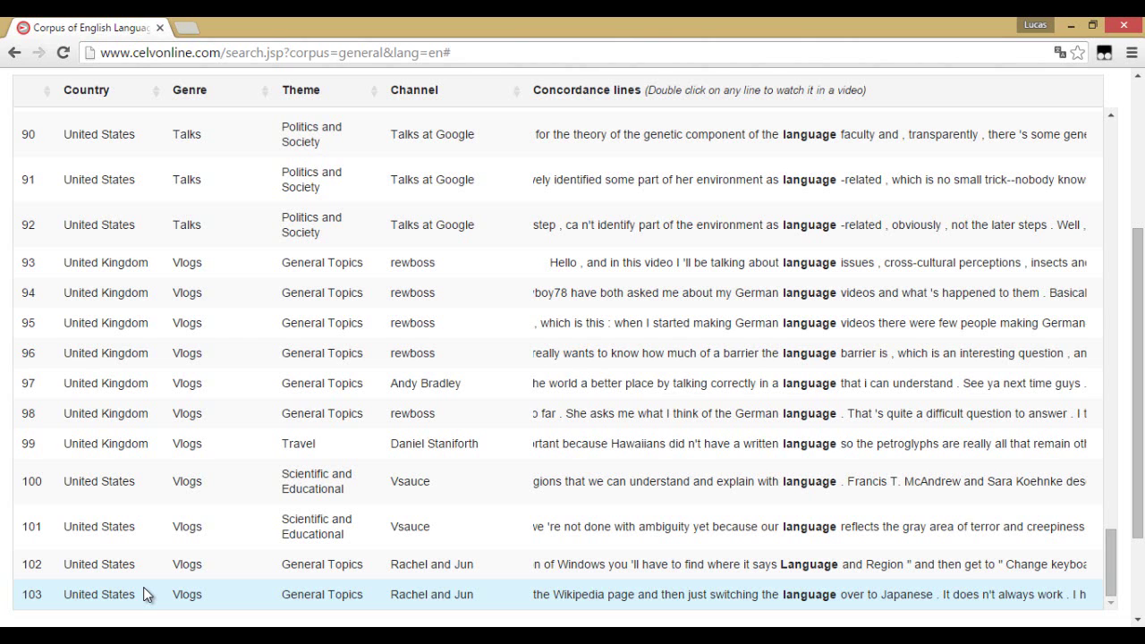
- Compare the maximum videos and maximum hits per video settings with the last numbered concordance line
drag(1139, 439, 1138, 285)
click(198, 165)
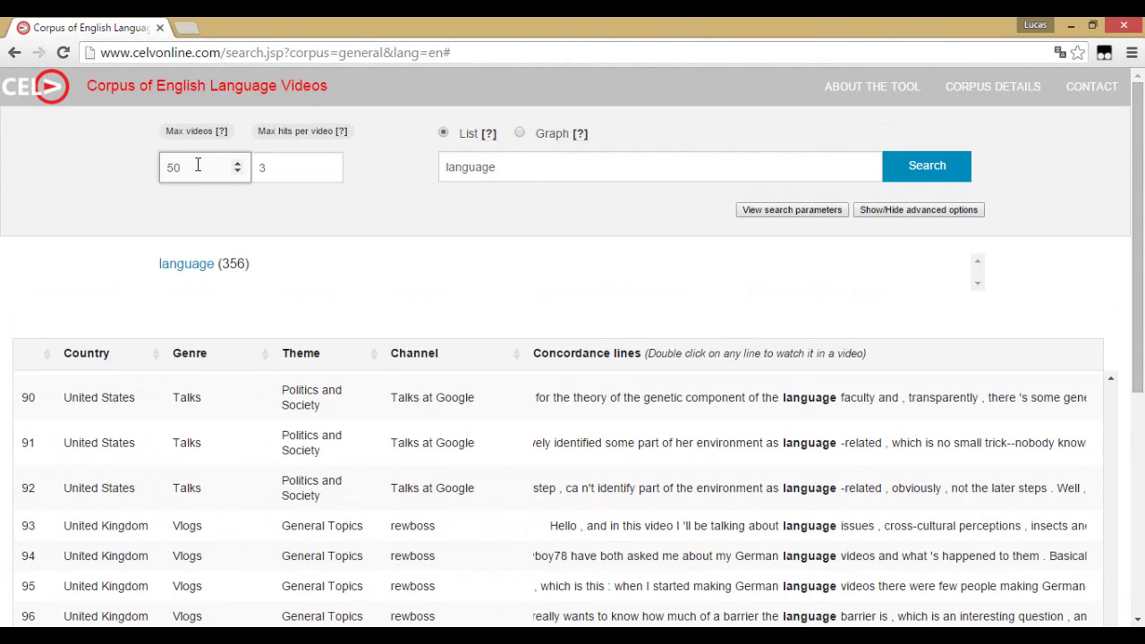
click(285, 170)
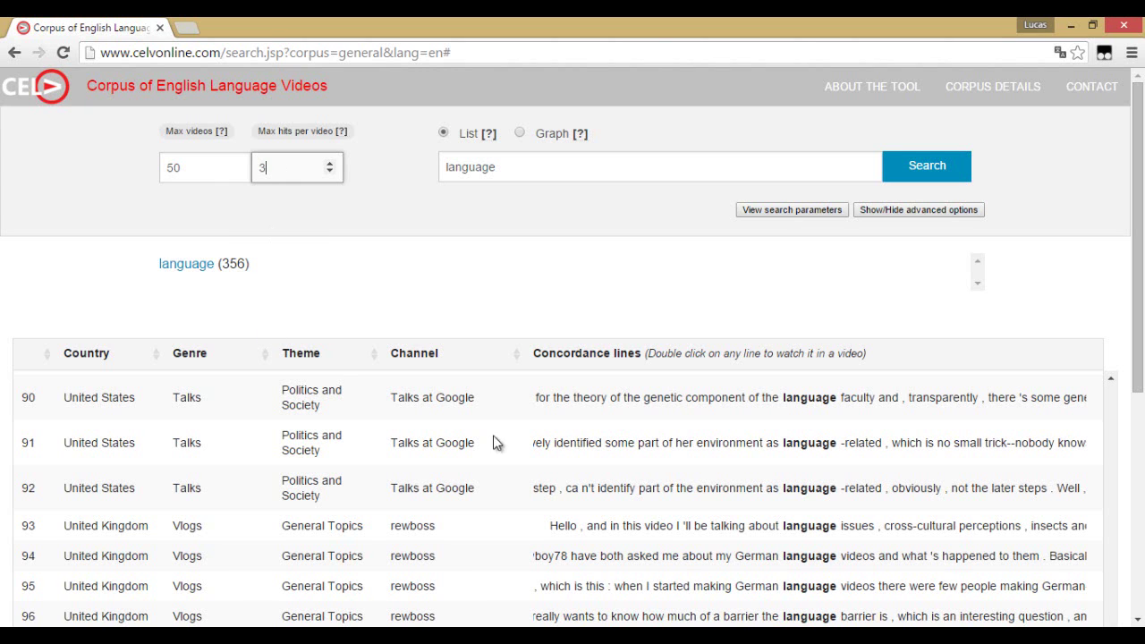
drag(1136, 301, 1138, 469)
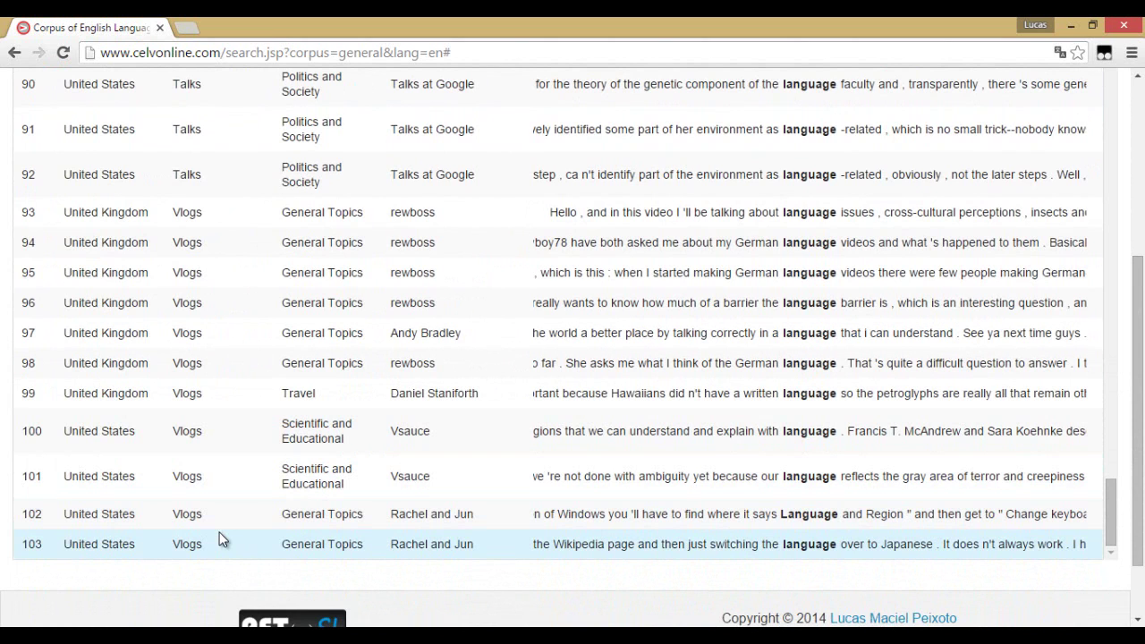
scroll(1077, 457, up, 4)
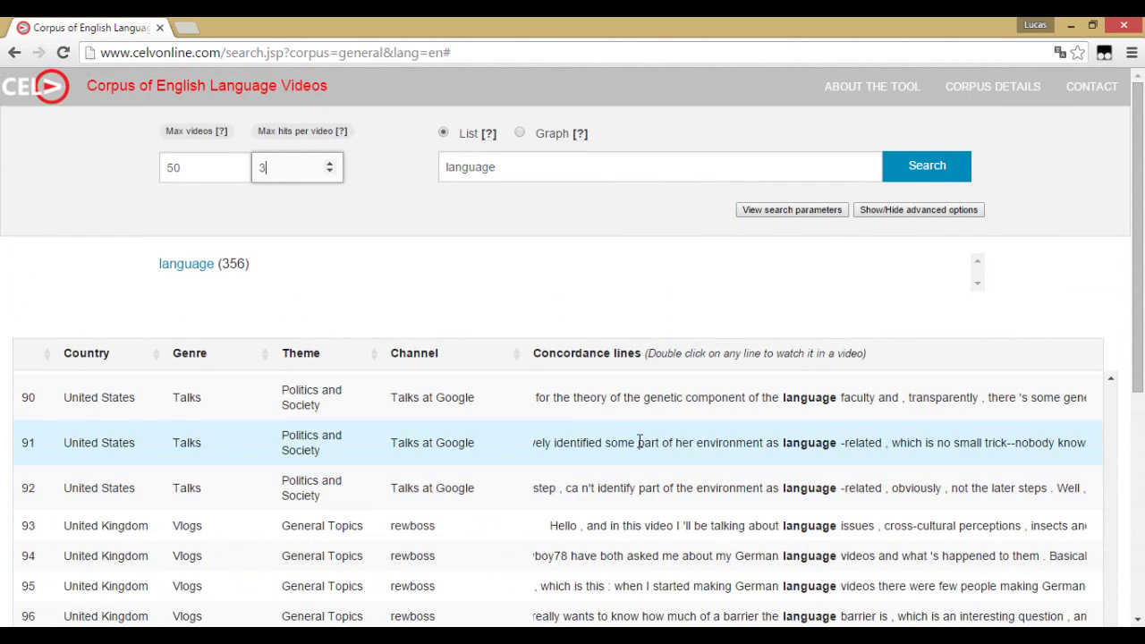
- Return to a fresh search page with the default maximum videos and hits, and show the advanced search options
click(45, 103)
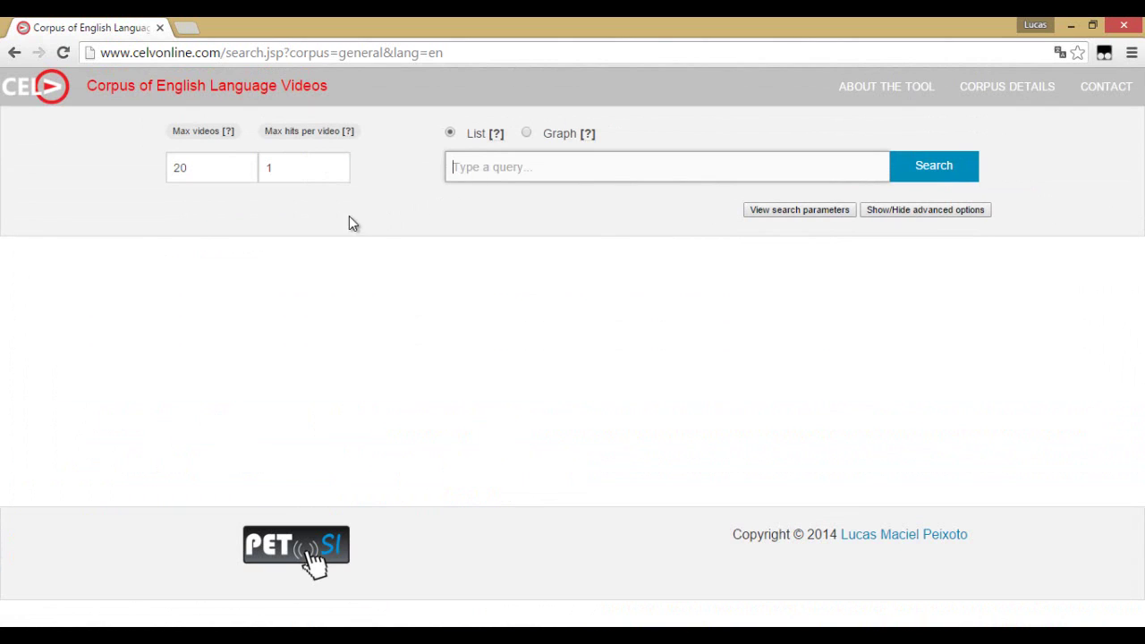
click(214, 167)
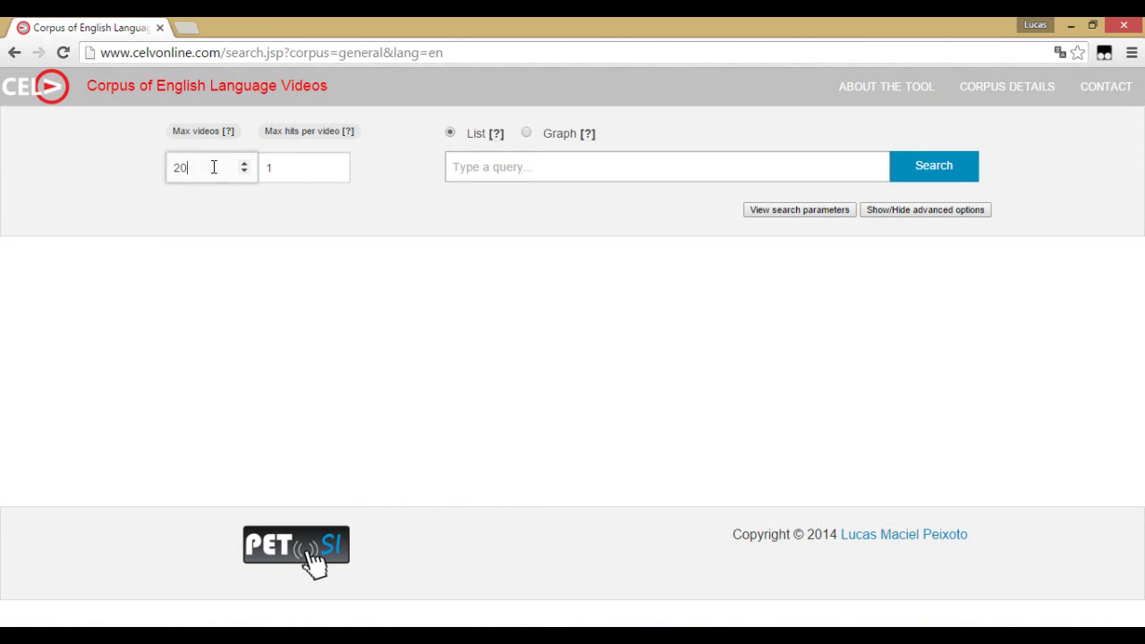
click(309, 172)
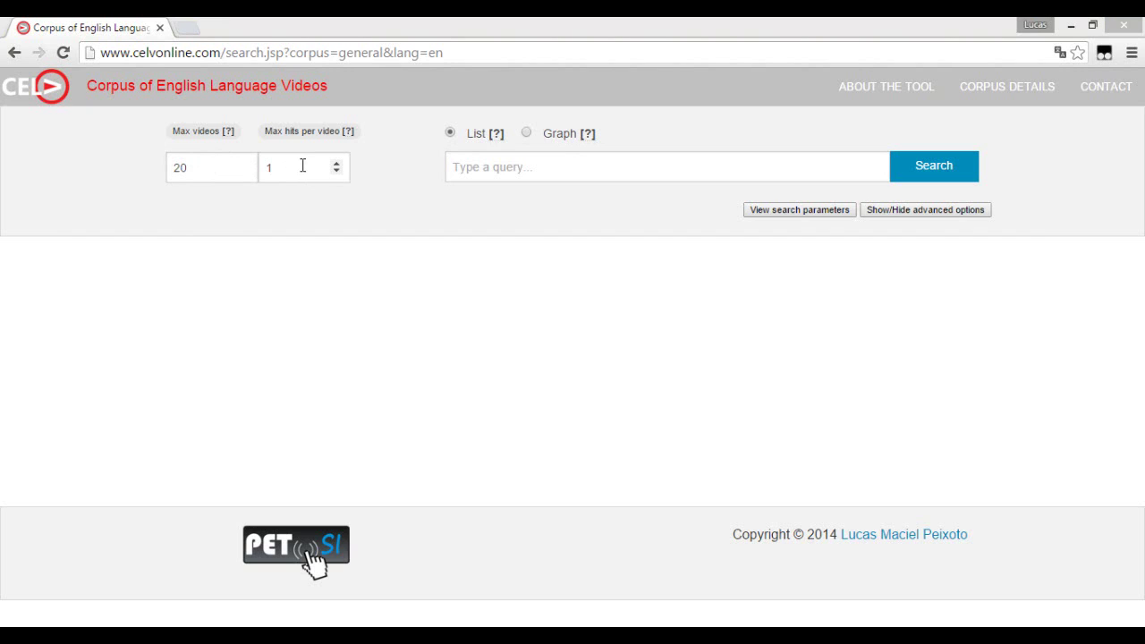
click(937, 214)
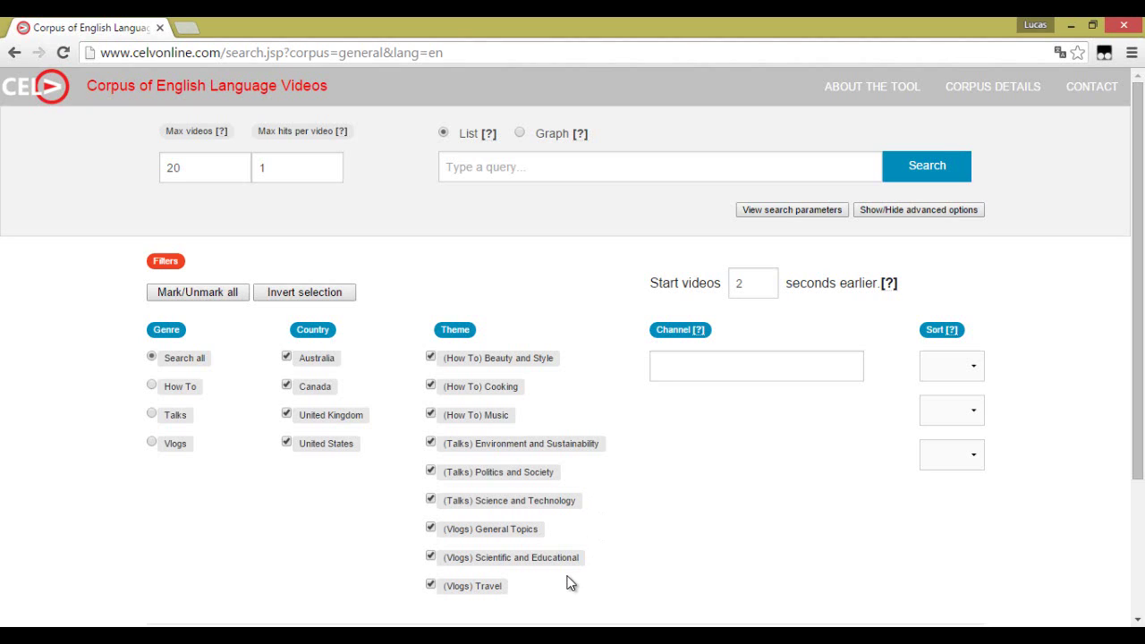
- Switch the genre filter through How To, Talks and Vlogs, and return it to Search all
click(152, 386)
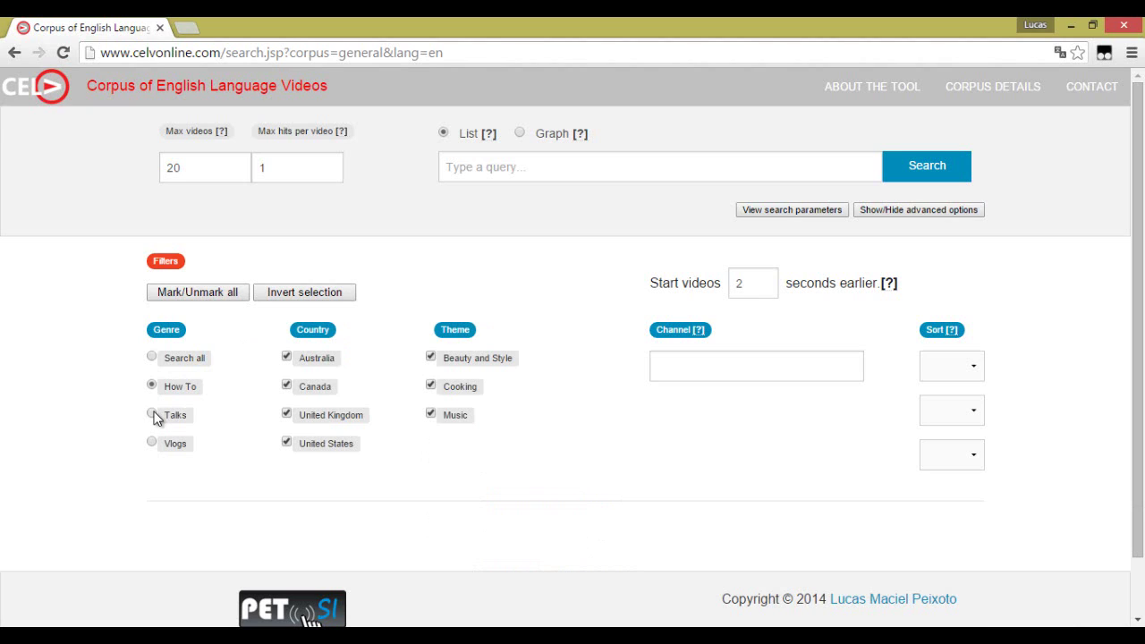
click(153, 415)
click(152, 443)
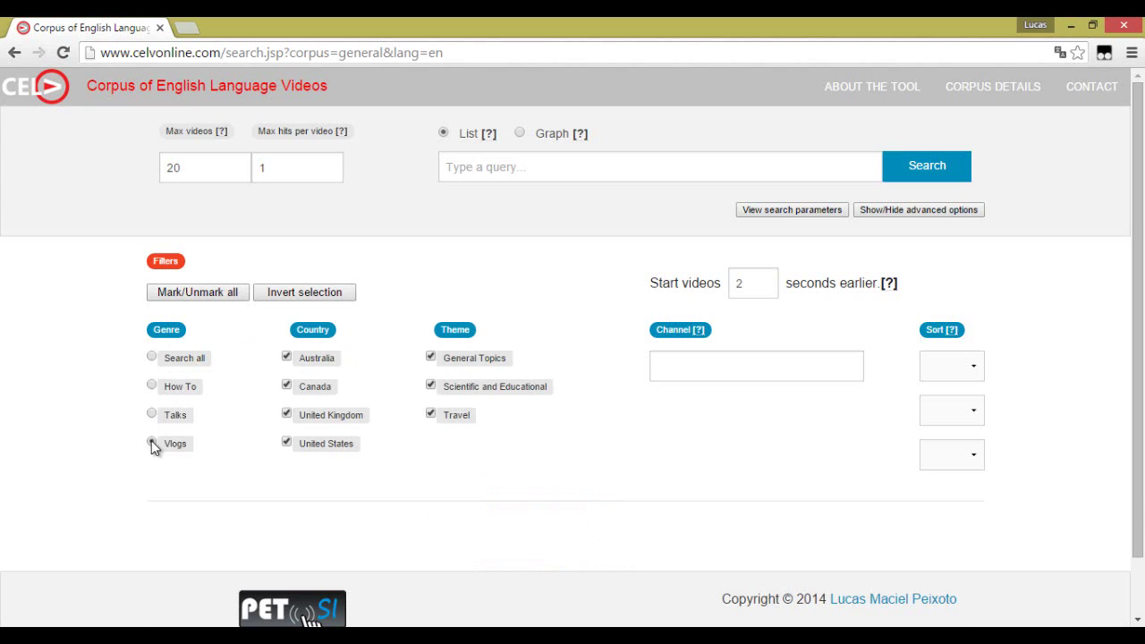
click(152, 357)
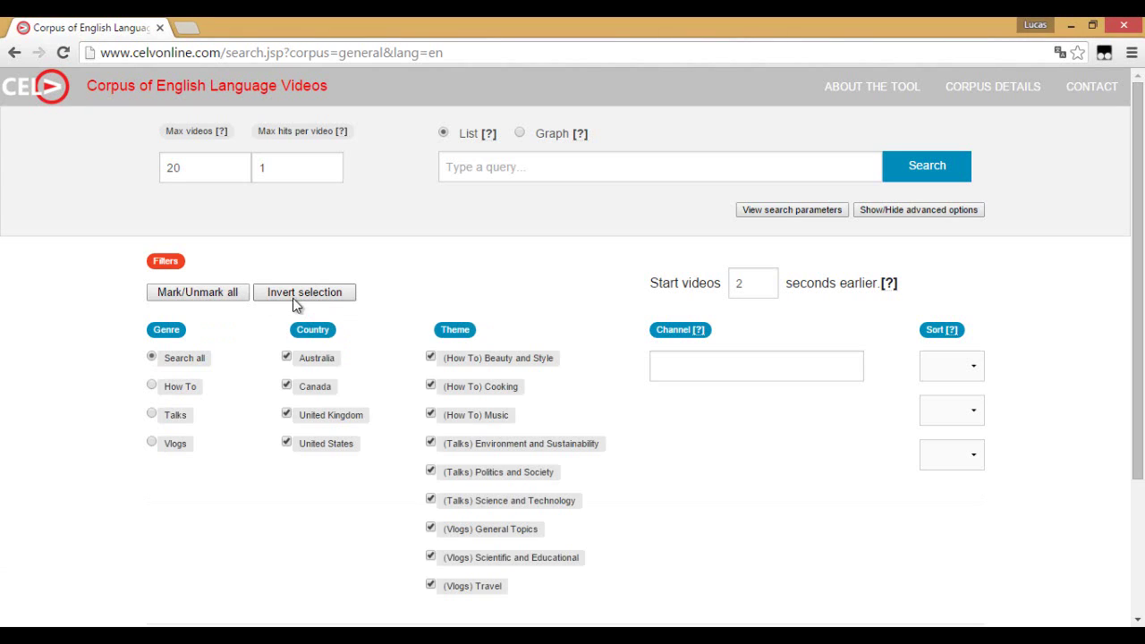
- Unmark and re-mark all the country and theme filters at once
click(202, 296)
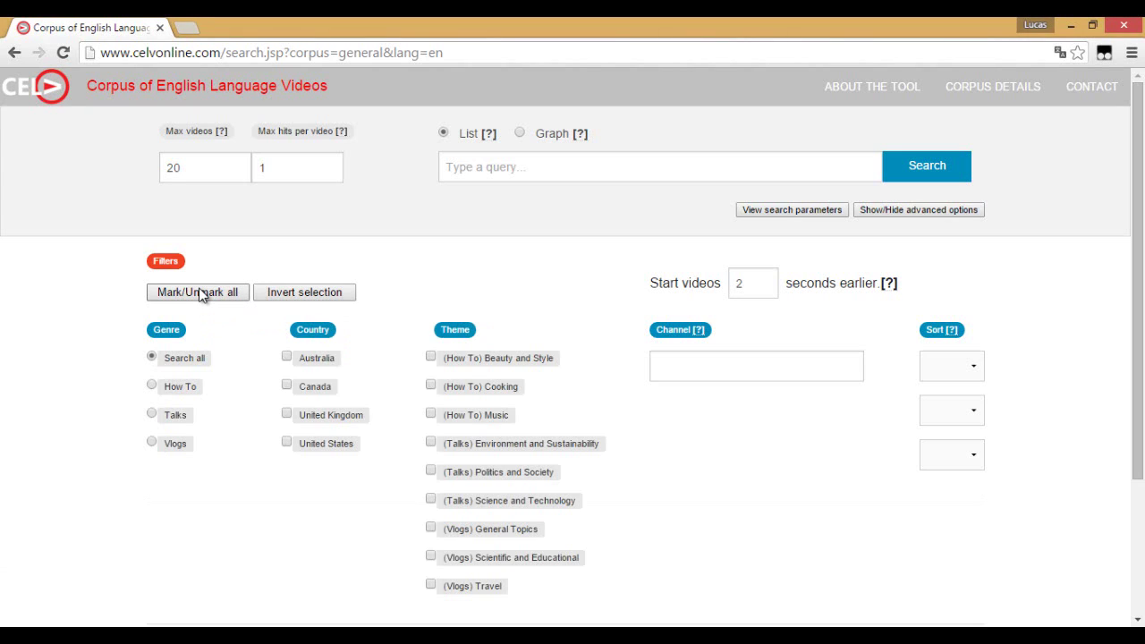
click(202, 295)
click(201, 291)
click(201, 291)
- Toggle Canada, United States, (How To) Music and (Talks) Politics and Society, try inverting the selection, and mark all filters again
click(287, 386)
click(287, 443)
click(430, 415)
click(431, 472)
click(311, 295)
click(310, 295)
click(211, 296)
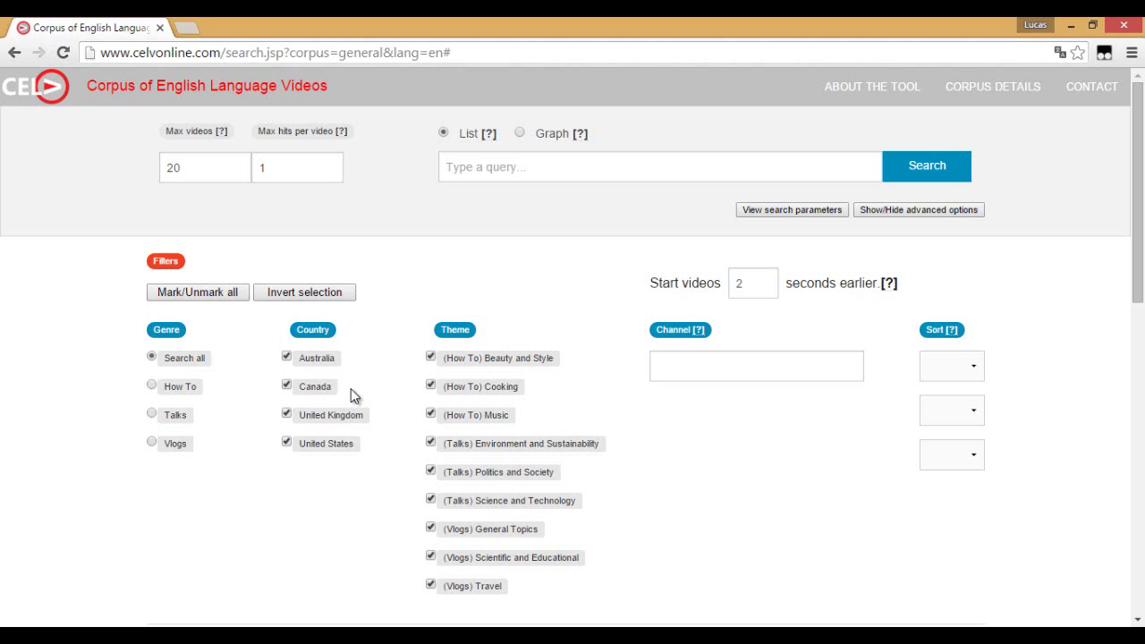
- Search for "water" with only the United States marked as country, and open its concordance lines
click(497, 168)
text(water)
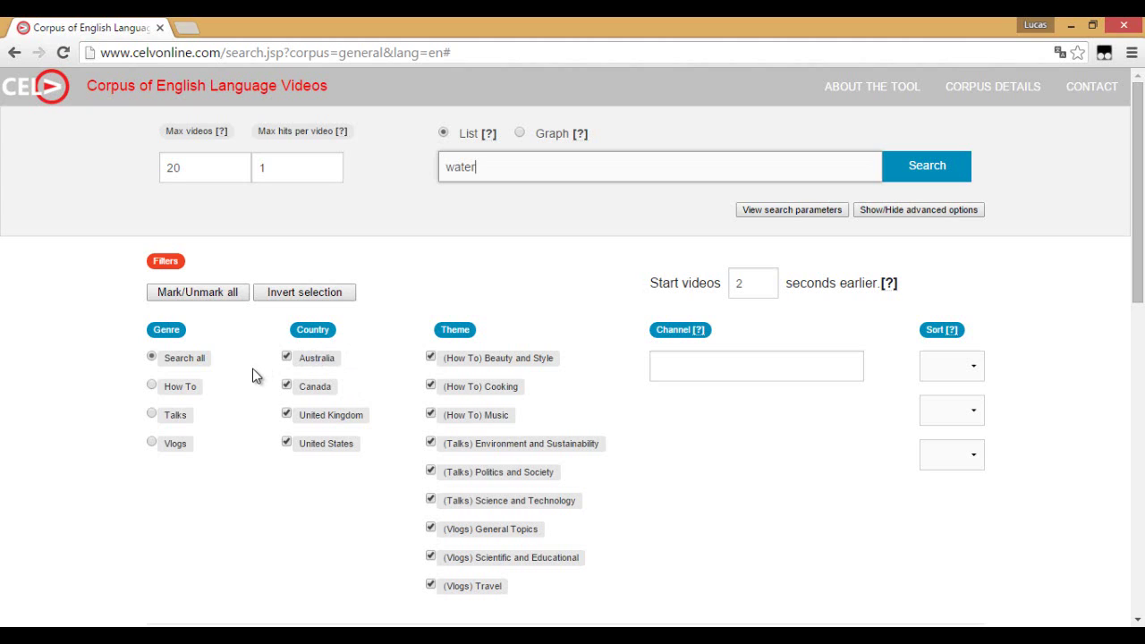
click(288, 358)
click(287, 386)
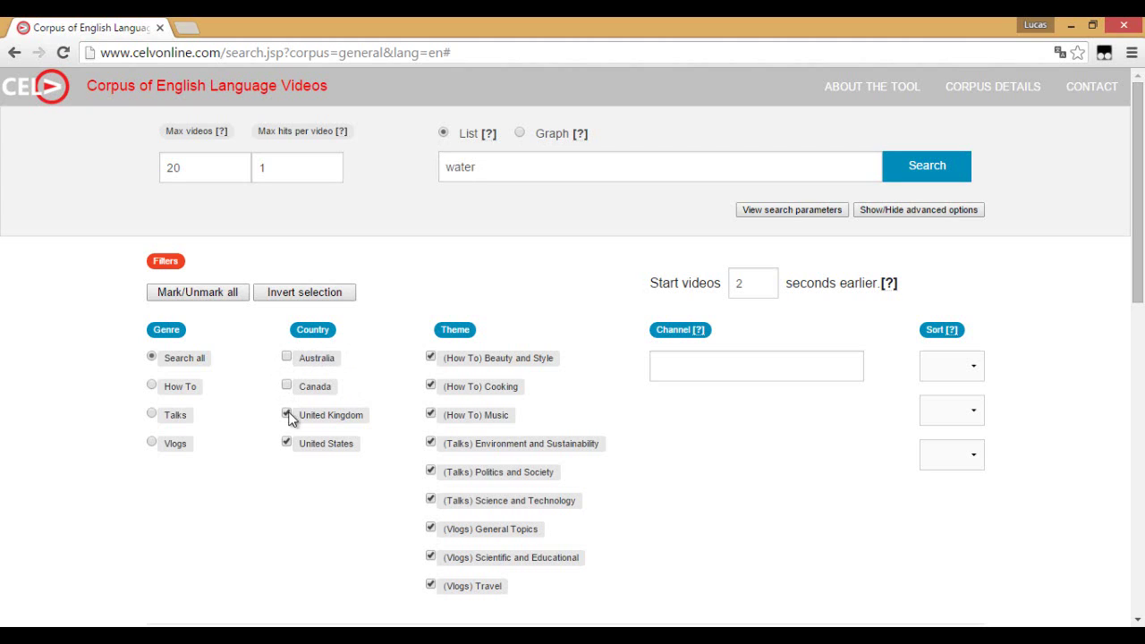
click(288, 415)
click(912, 167)
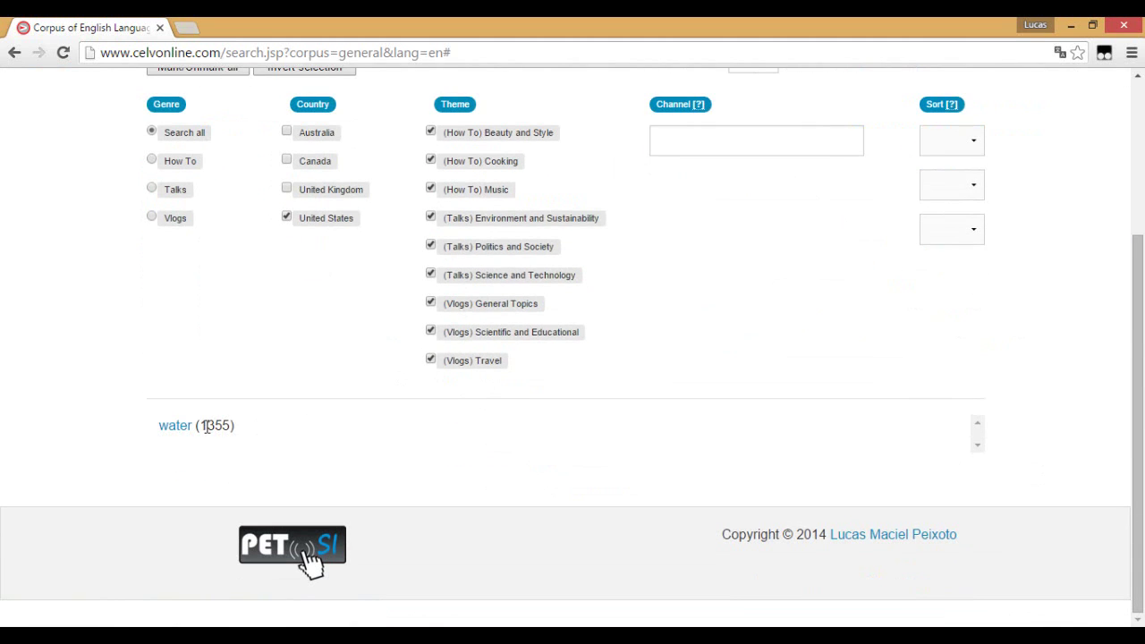
click(179, 426)
scroll(184, 430, down, 3)
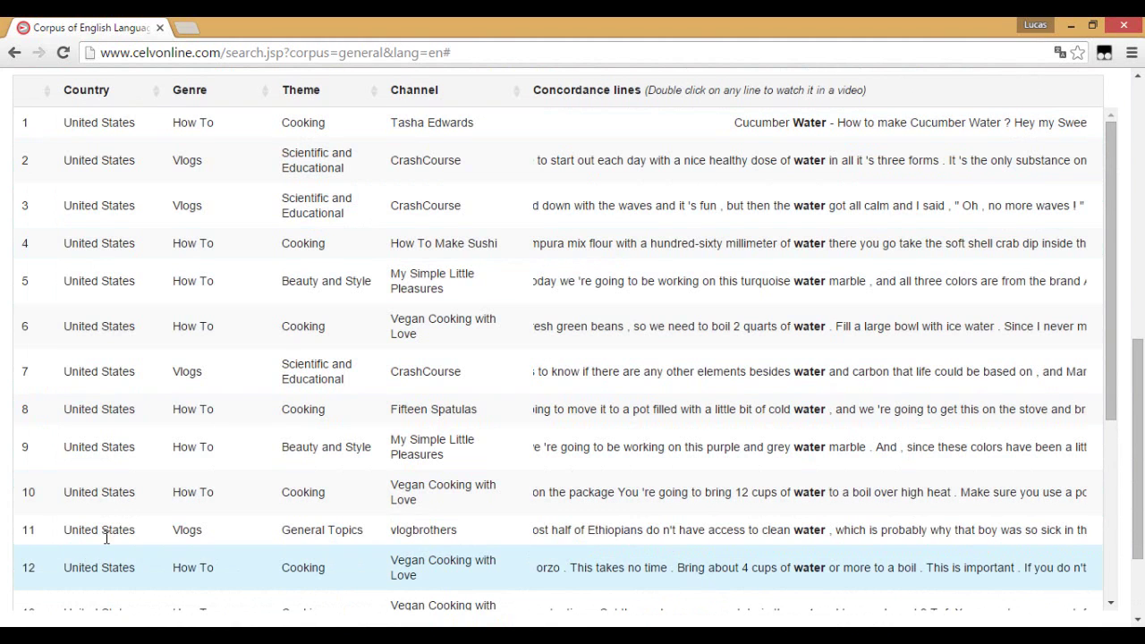
- Watch concordance line 6 from the Vegan Cooking with Love channel without the advertisement, and close the video
double_click(801, 320)
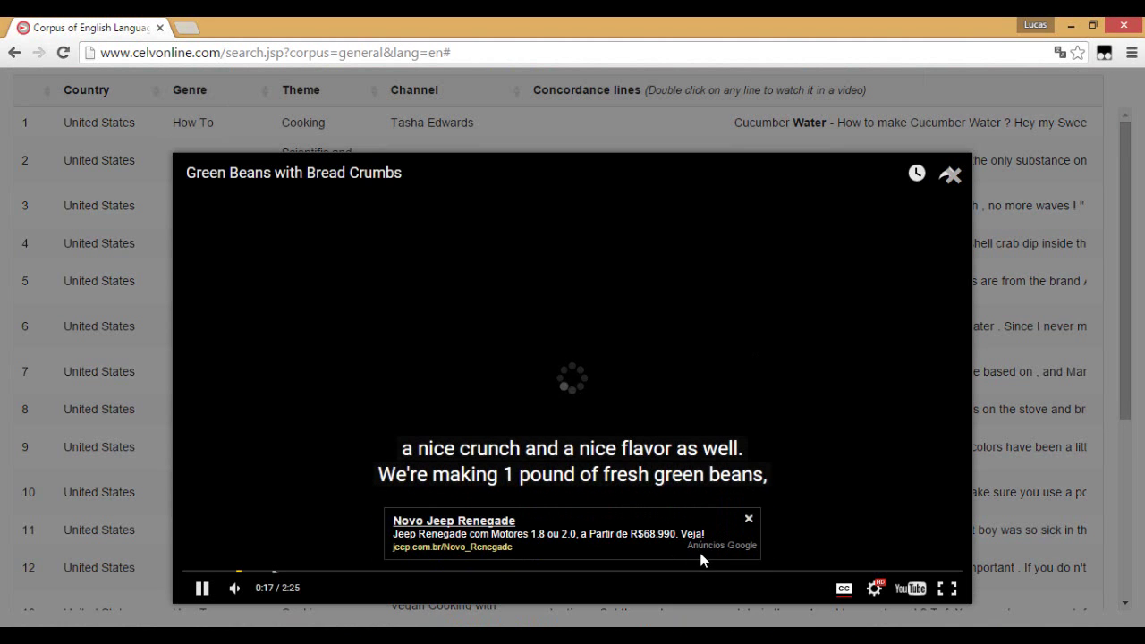
click(749, 519)
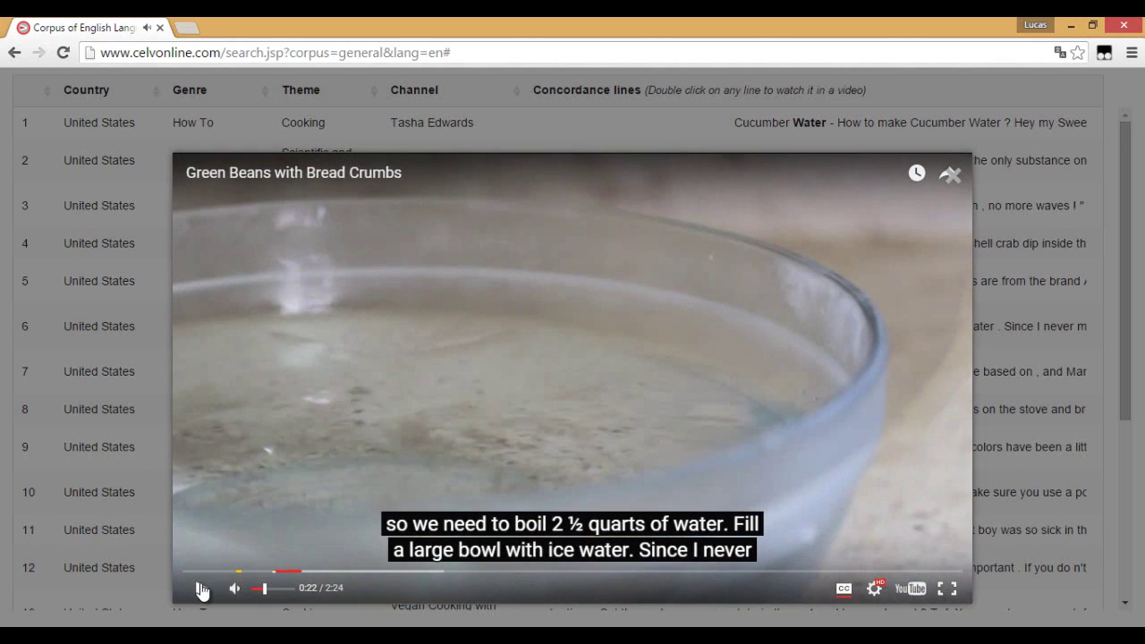
click(202, 589)
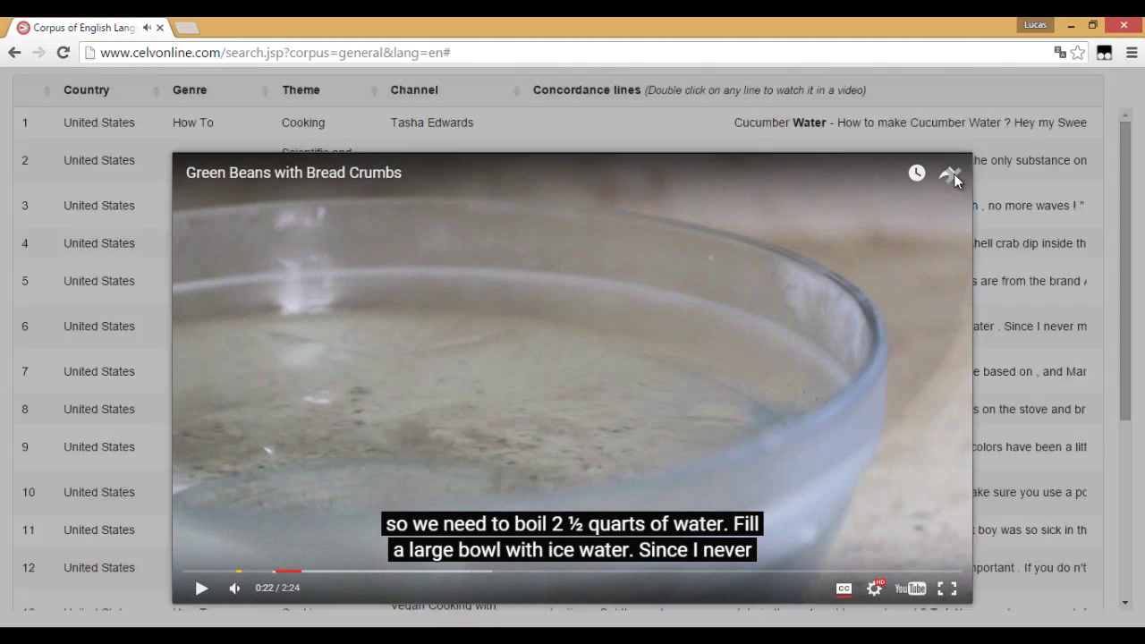
click(952, 174)
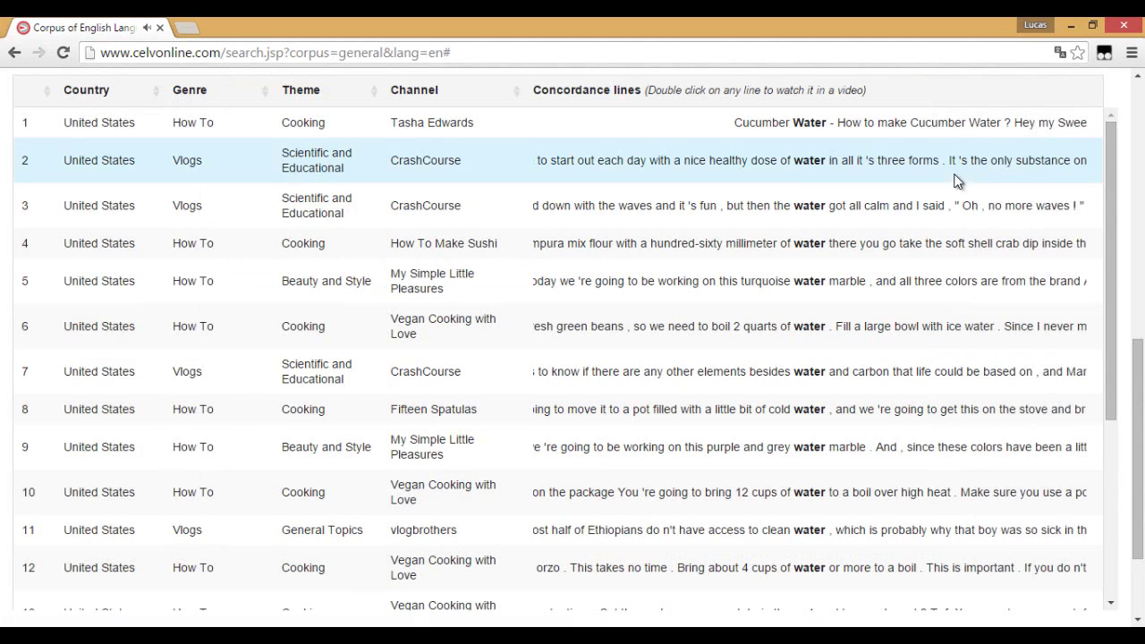
- Watch concordance line 11 from the vlogbrothers channel in its video, pause it and close it
double_click(701, 534)
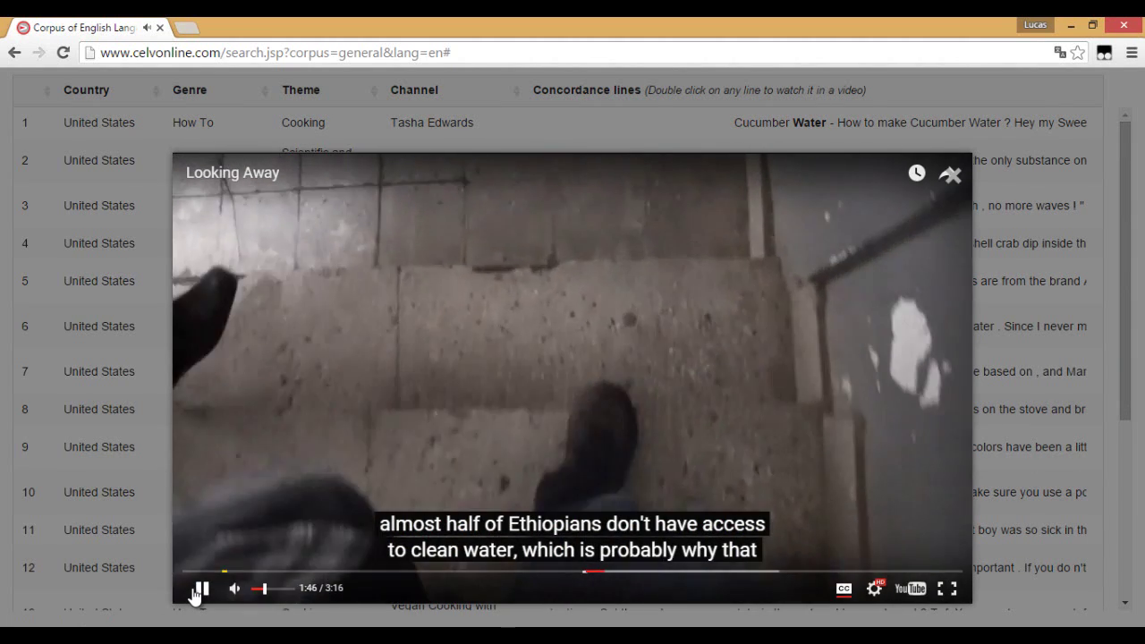
click(198, 595)
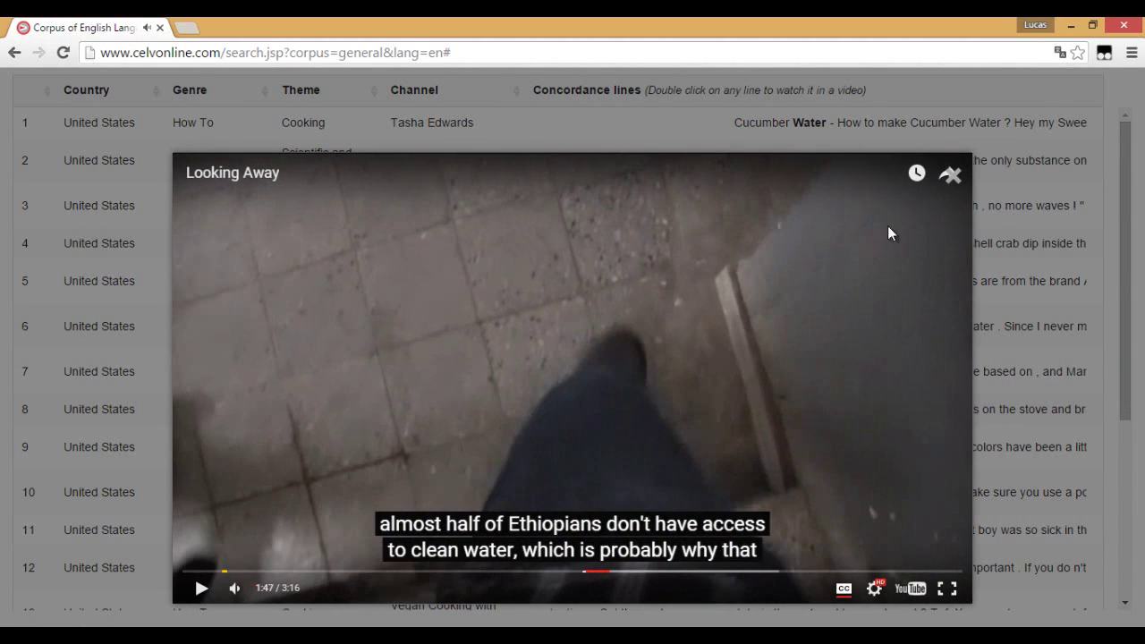
click(954, 176)
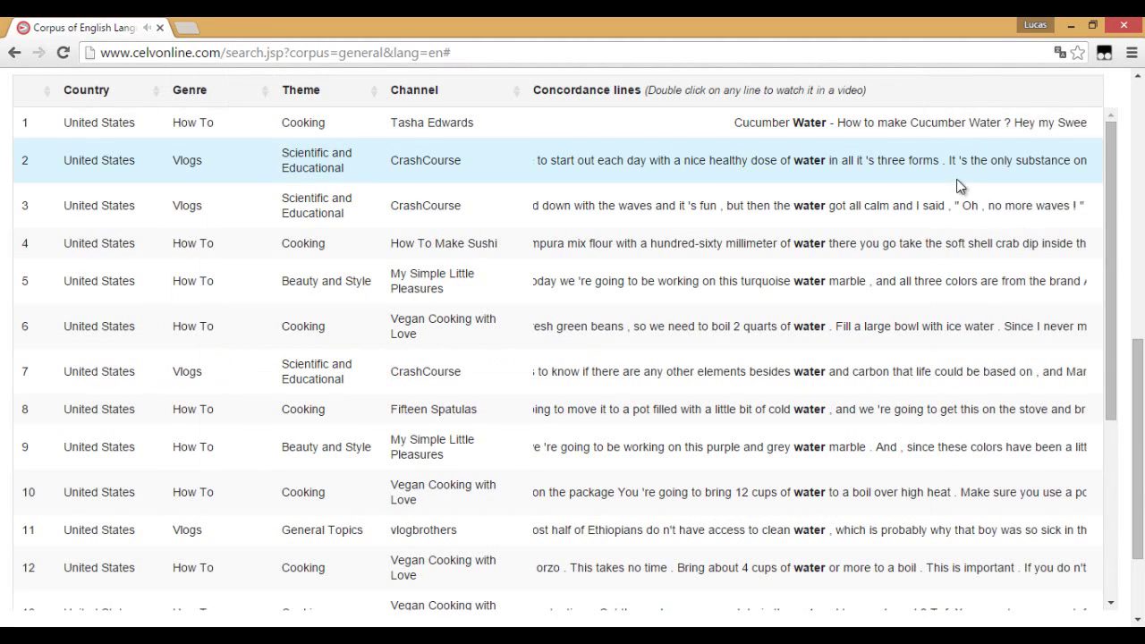
- Restrict the country filter to the United Kingdom instead of the United States, and reload the concordance lines for "water"
scroll(901, 314, up, 10)
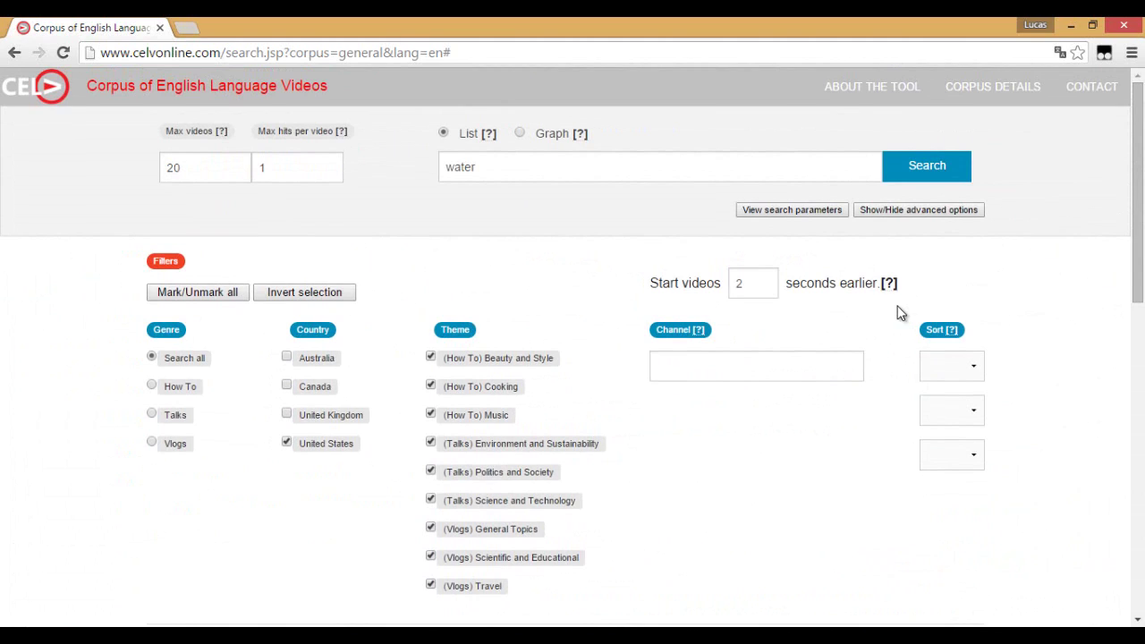
click(287, 414)
click(287, 442)
click(925, 169)
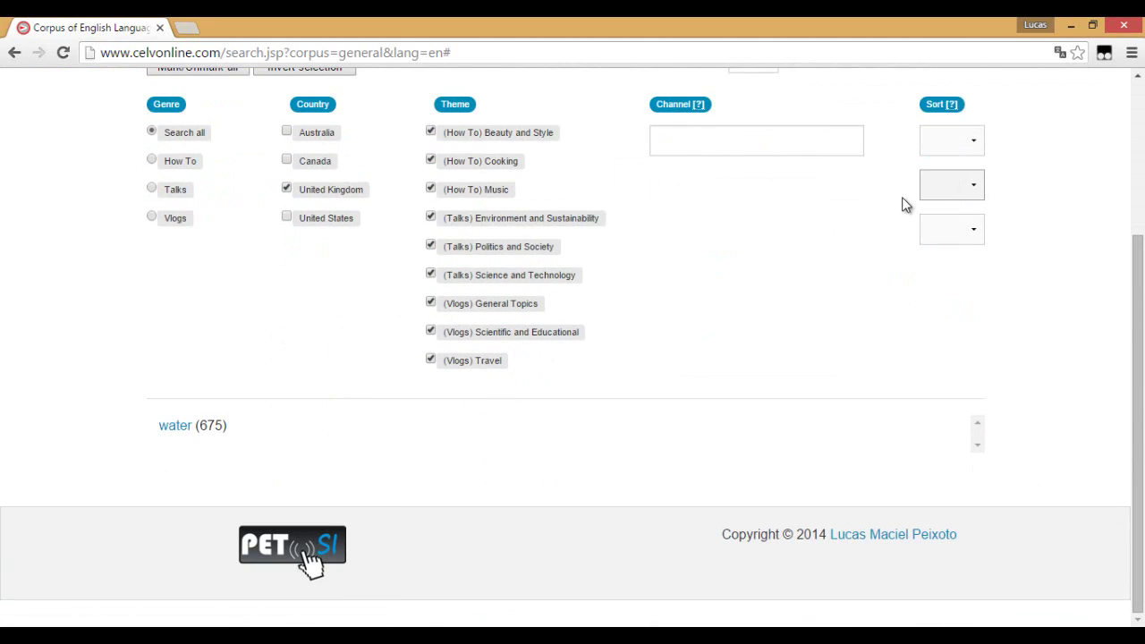
click(174, 427)
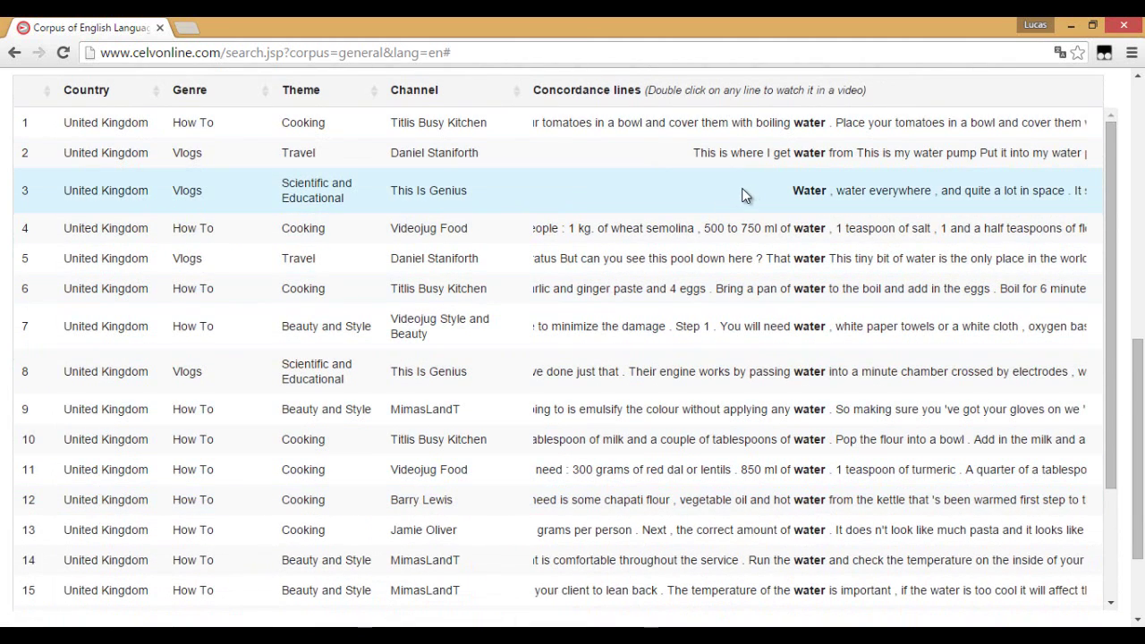
- Watch concordance line 3 from the This Is Genius channel in its video, pause it and close it
double_click(742, 191)
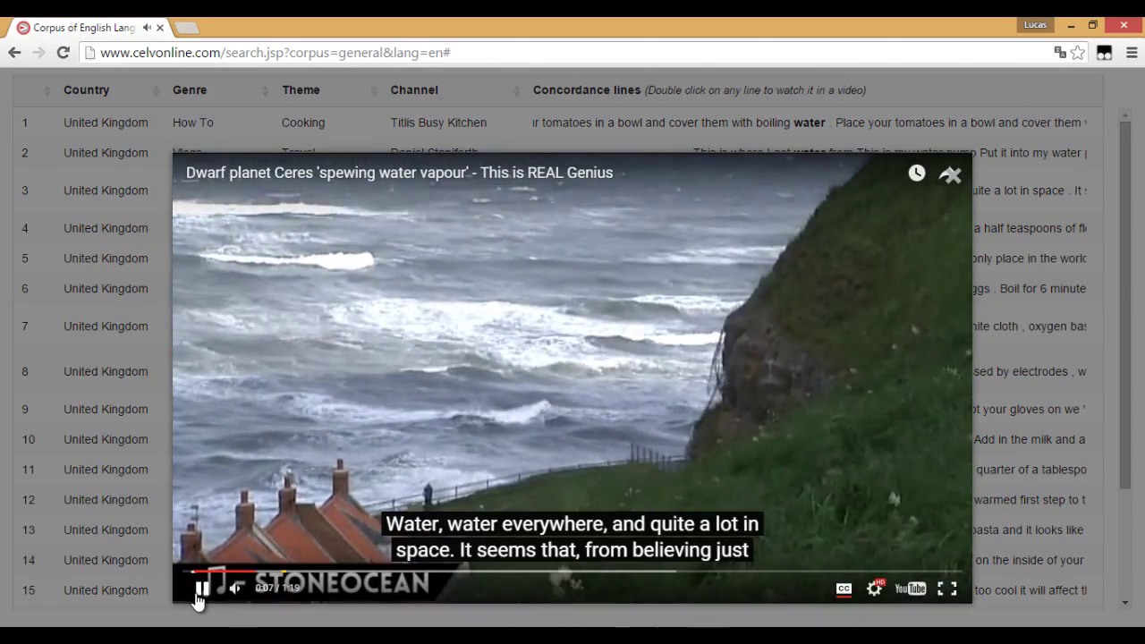
click(201, 590)
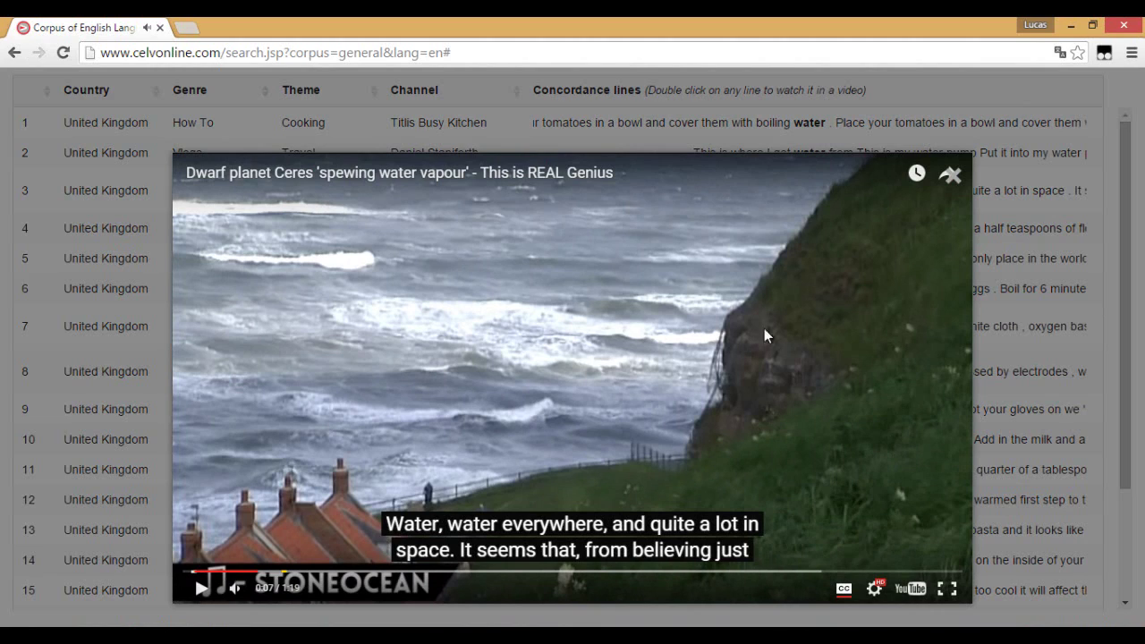
click(952, 179)
- Watch concordance line 8 about the water-powered engine without the advertisement, and close the video
double_click(740, 371)
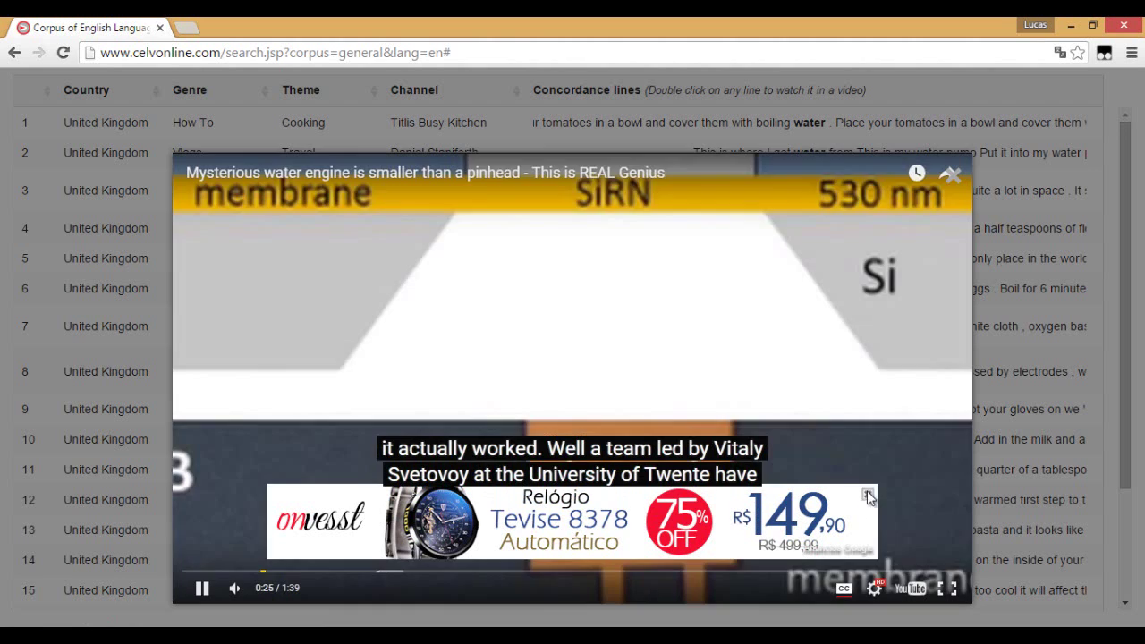
click(867, 494)
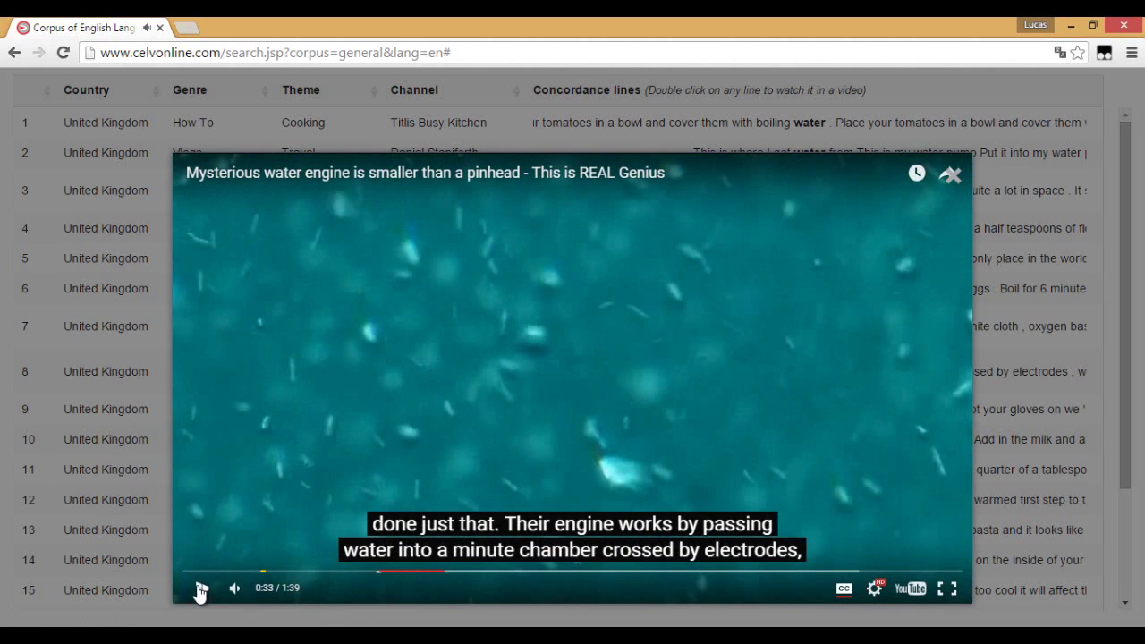
click(200, 591)
click(1137, 246)
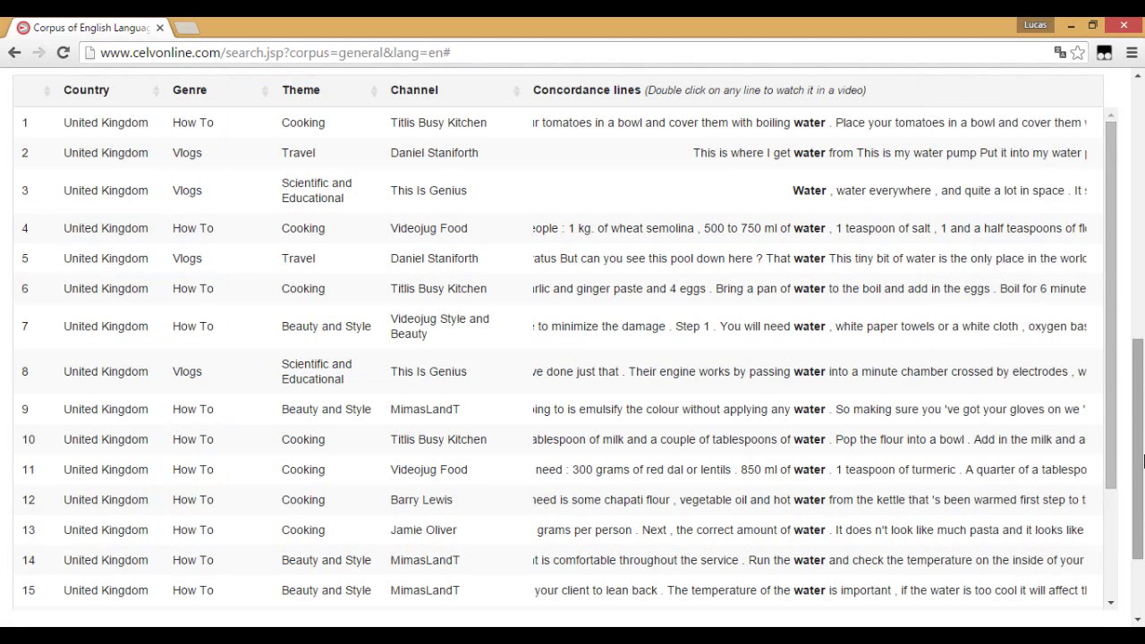
- Check the channel name in the concordance list and set the channel filter to the suggested "This Is Genius"
drag(1140, 488, 1144, 238)
click(686, 363)
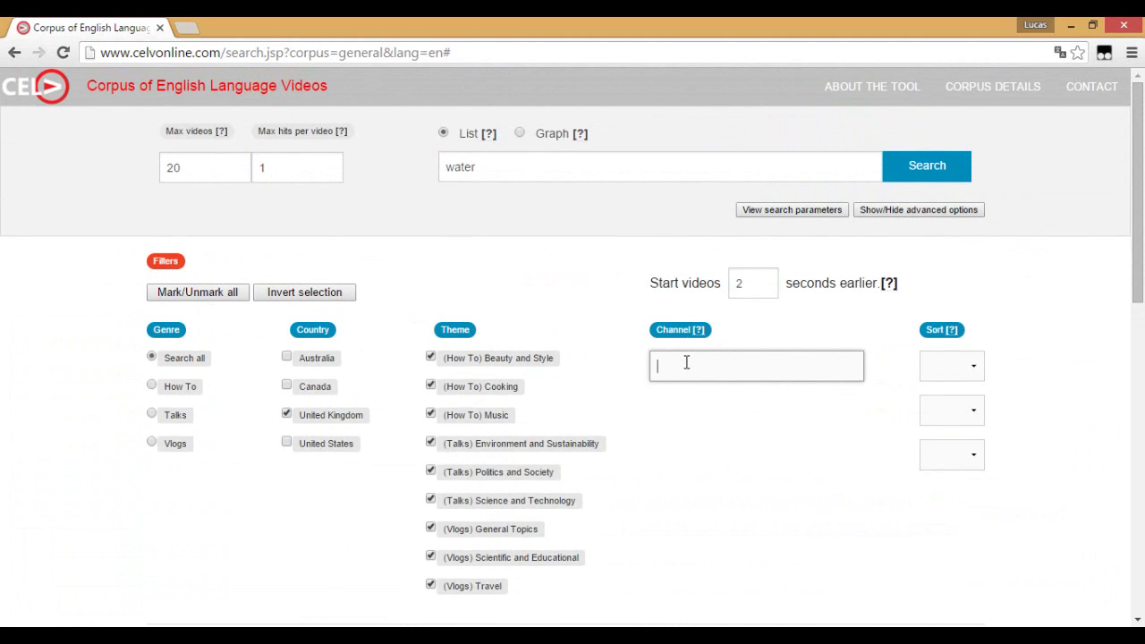
scroll(686, 362, down, 8)
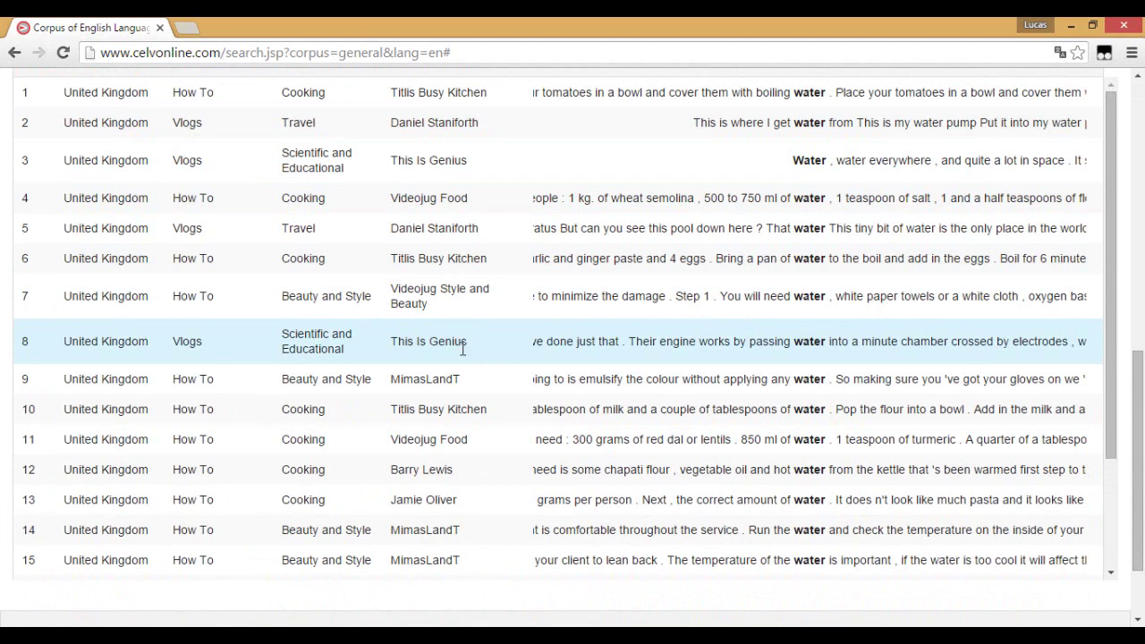
scroll(842, 345, up, 7)
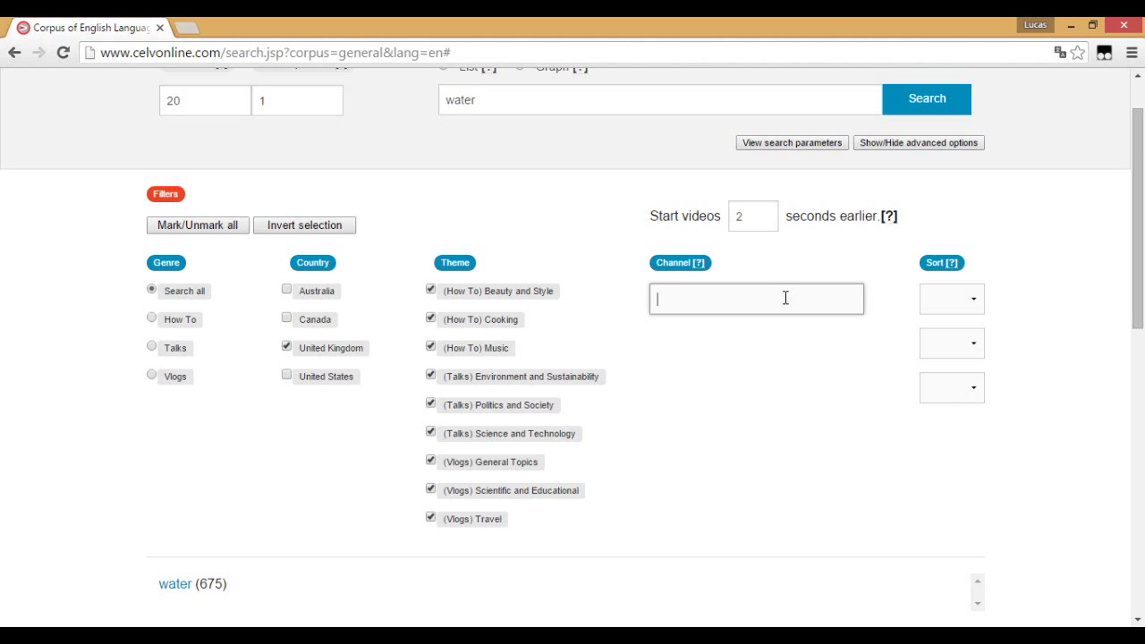
text(This Is)
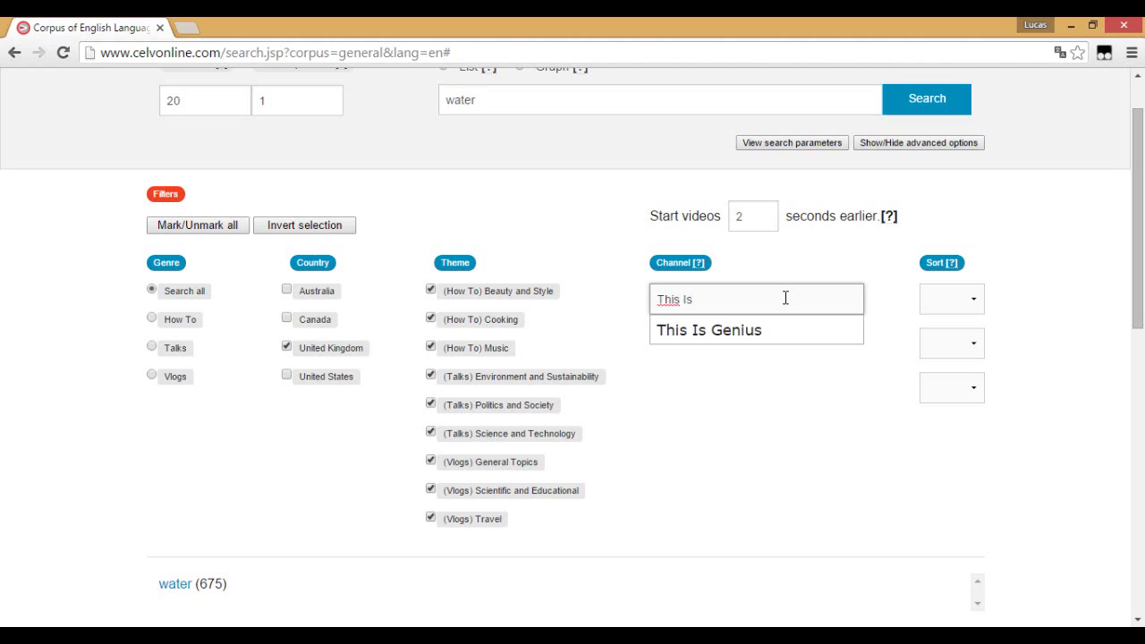
click(752, 333)
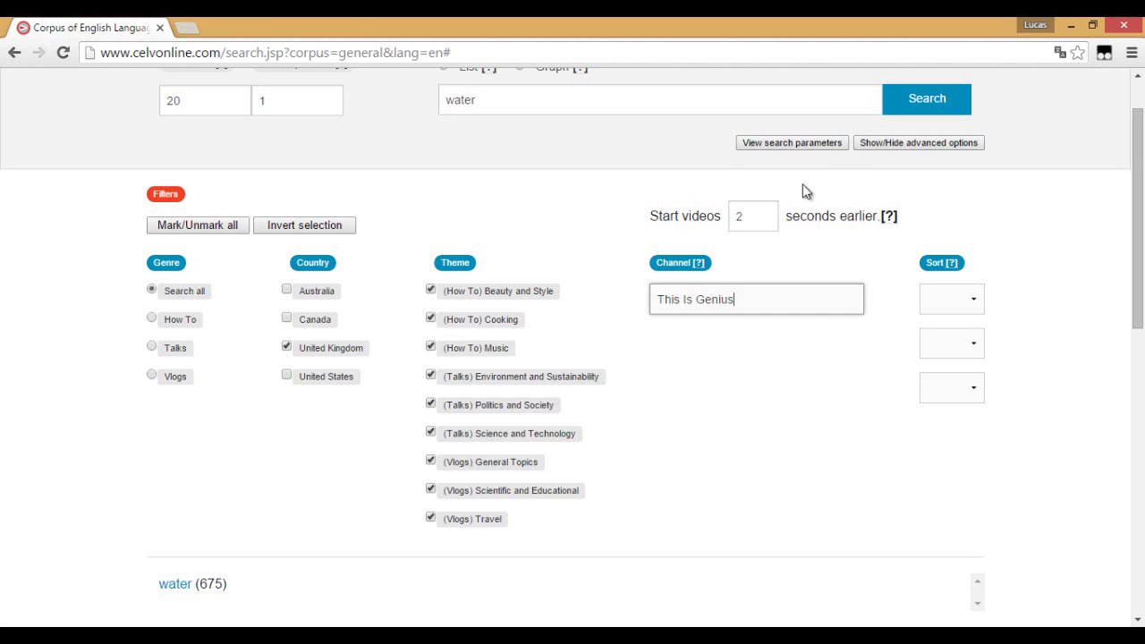
- Repeat the search for "water" within the chosen channel and open its concordance lines
click(917, 100)
scroll(666, 232, down, 5)
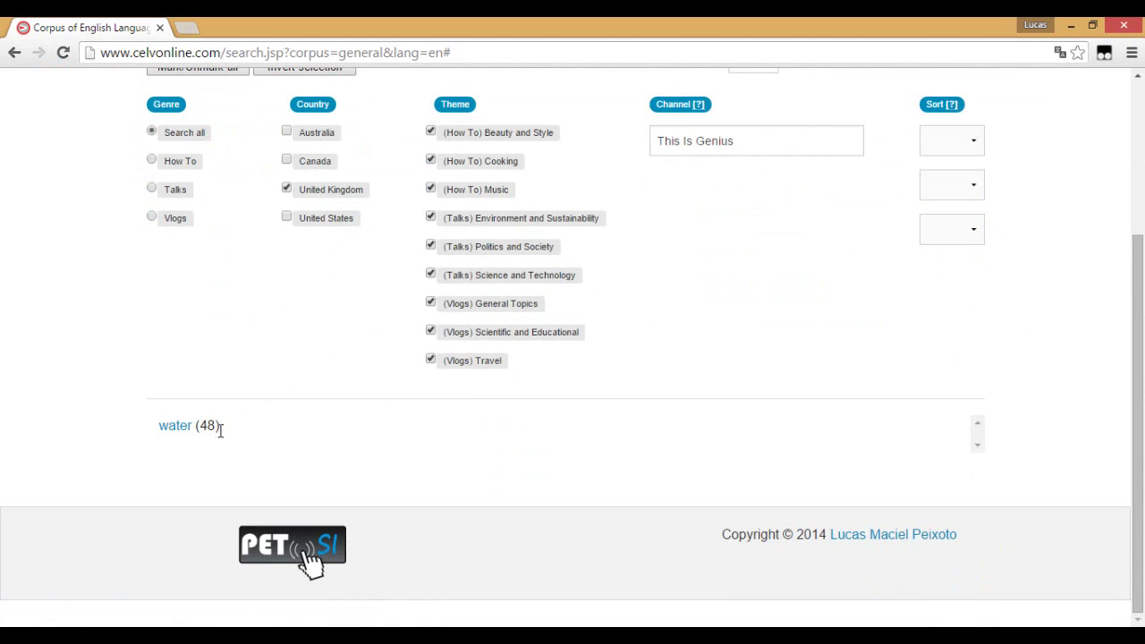
click(170, 427)
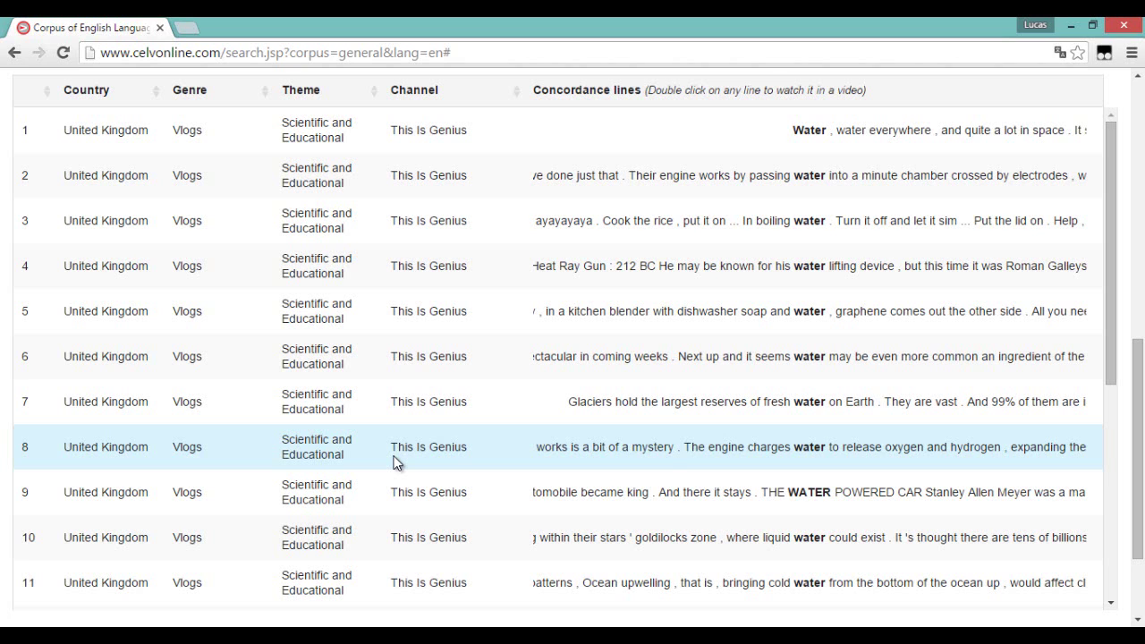
- Set the first sort level to R1 and reload the concordance lines for "water"
drag(1142, 465, 1143, 204)
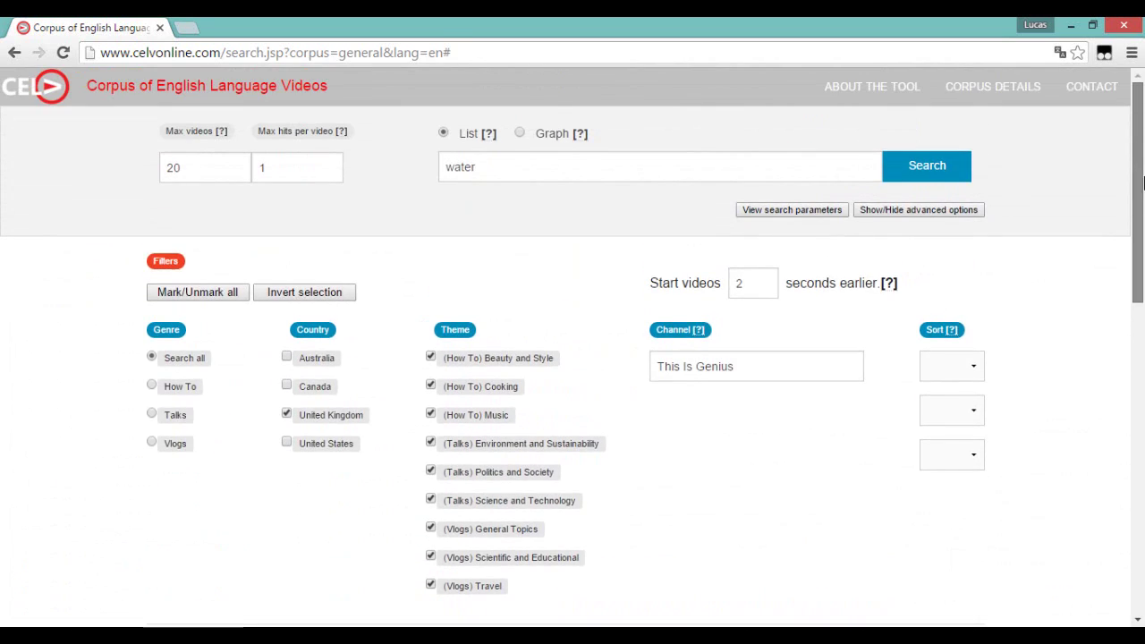
click(979, 373)
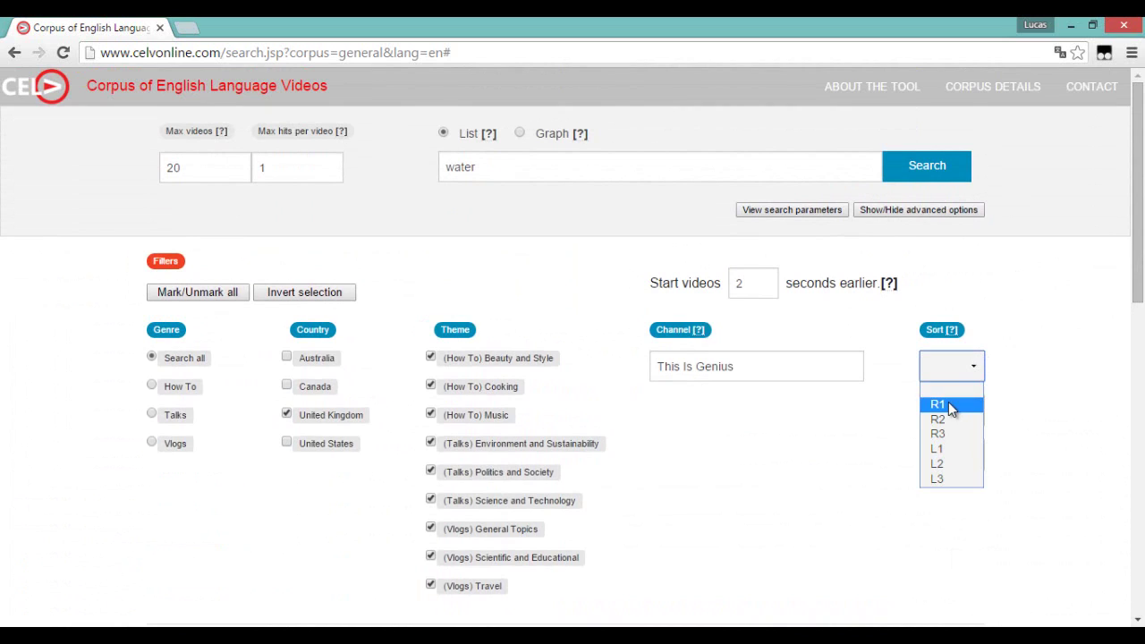
click(951, 403)
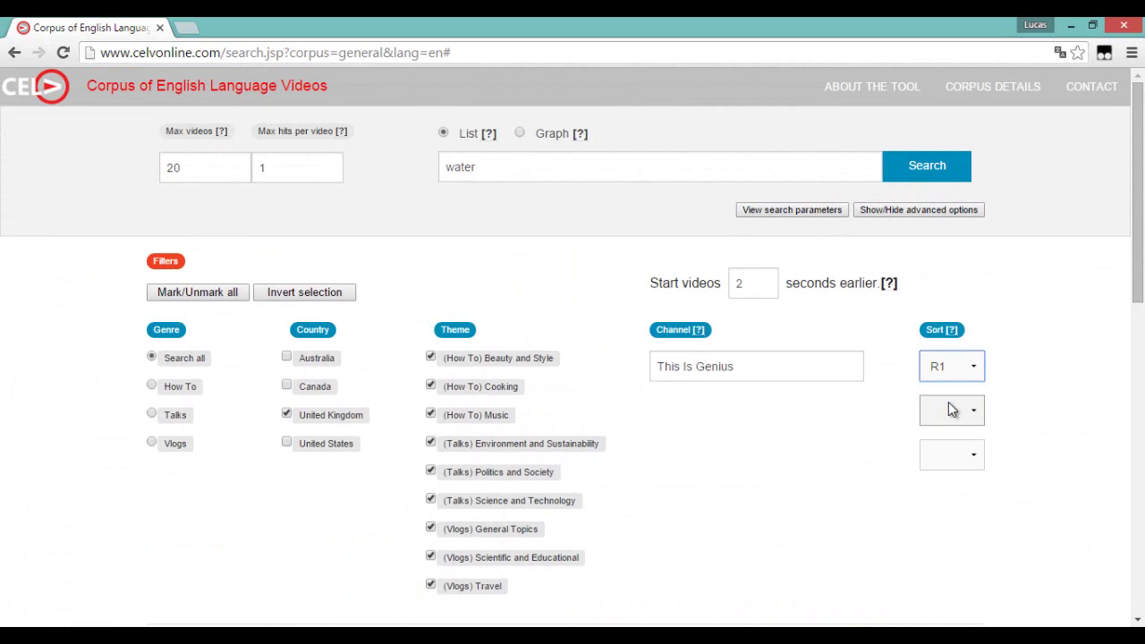
drag(1142, 240, 1141, 322)
scroll(991, 377, down, 1)
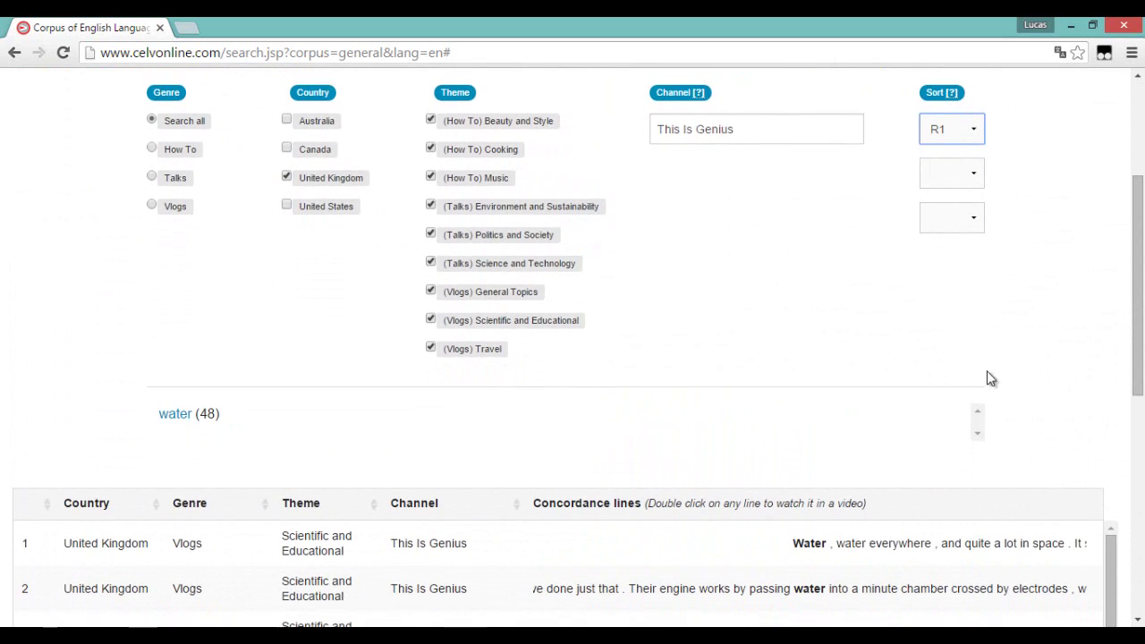
click(174, 417)
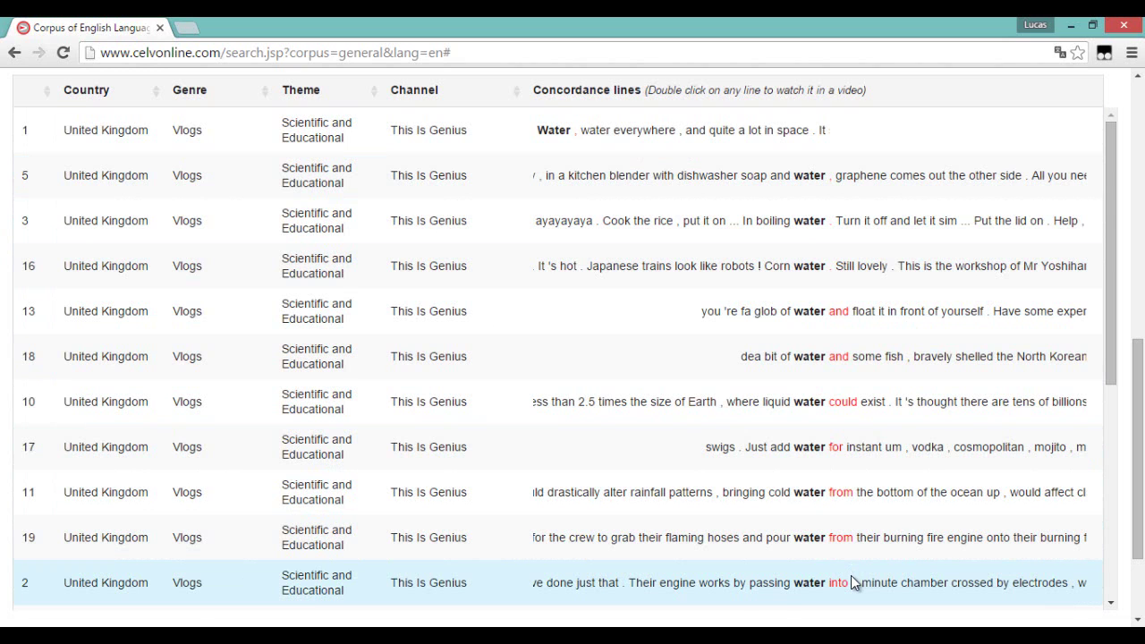
- Set the second sort level to R2 and the third to R3, and reload the concordance lines for "water"
scroll(972, 307, up, 6)
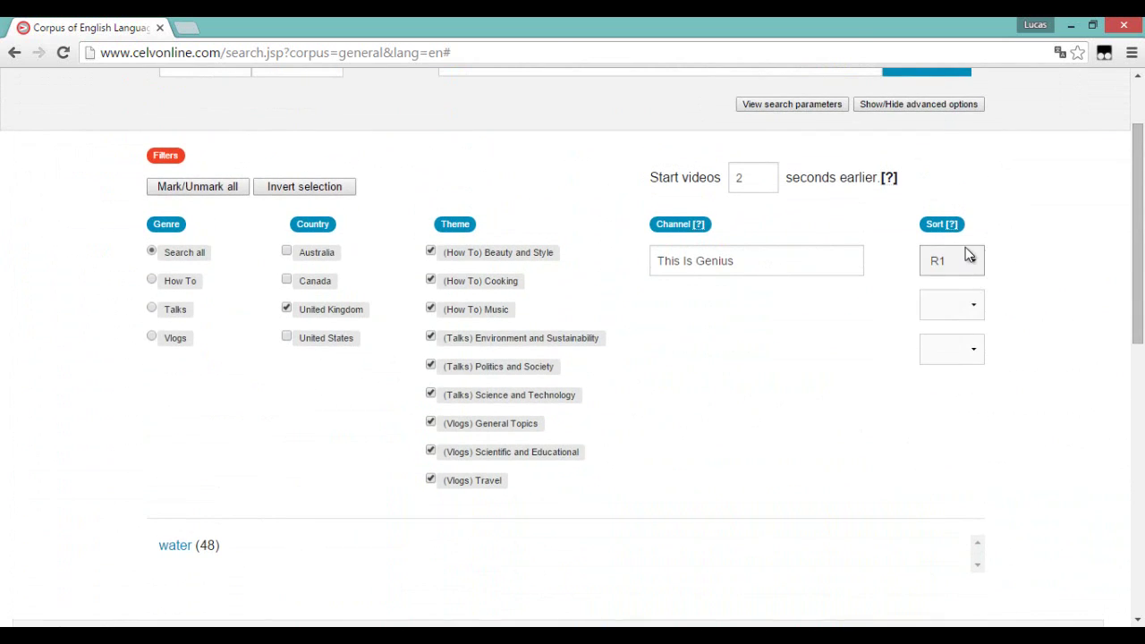
click(968, 305)
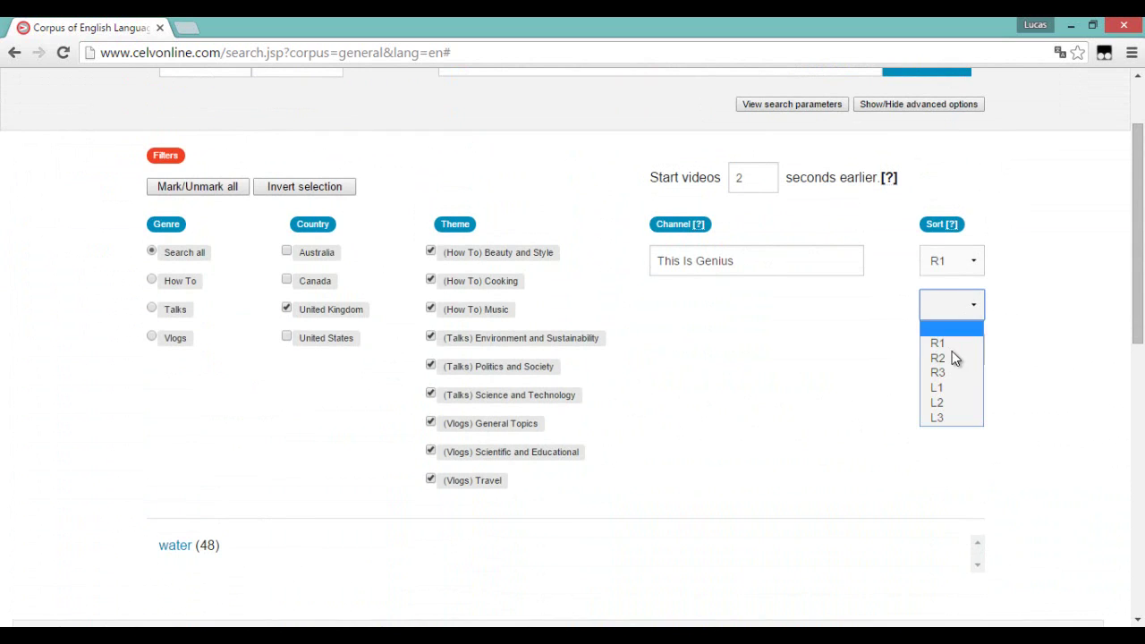
click(950, 358)
click(963, 351)
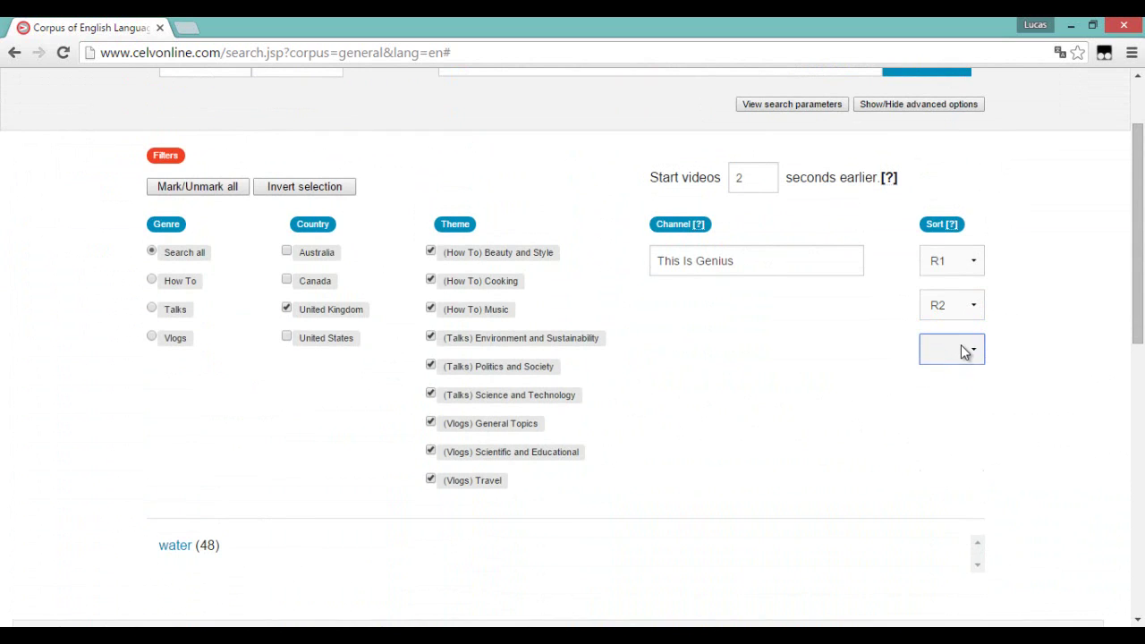
click(960, 417)
click(178, 544)
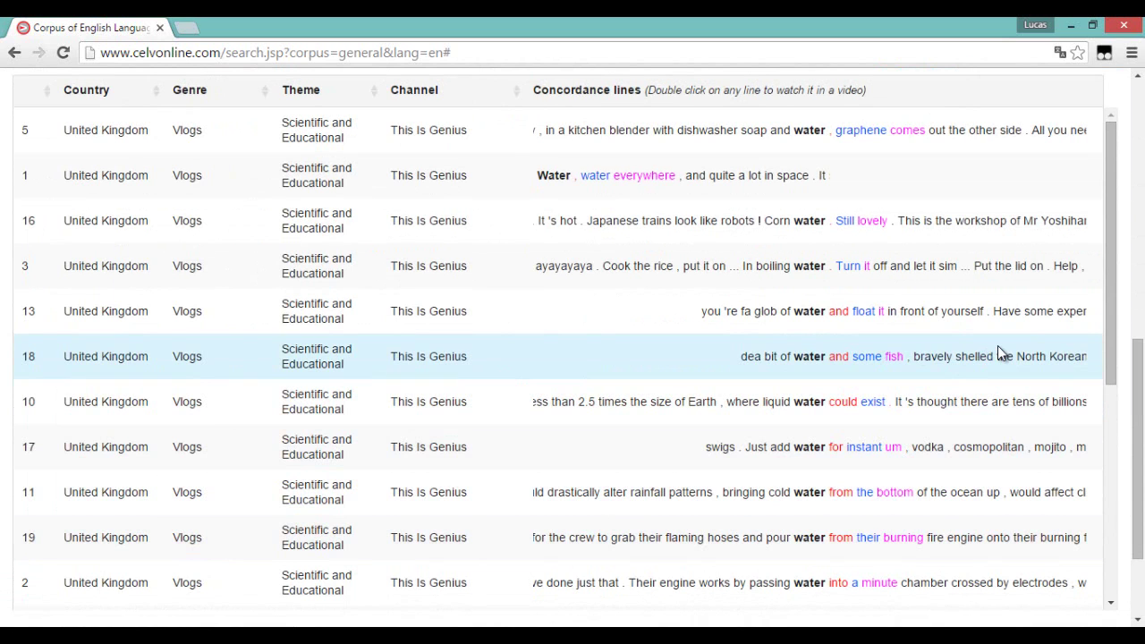
- Return to the corpus's blank search page, clearing the query, filters and sorting
drag(1140, 432, 1139, 173)
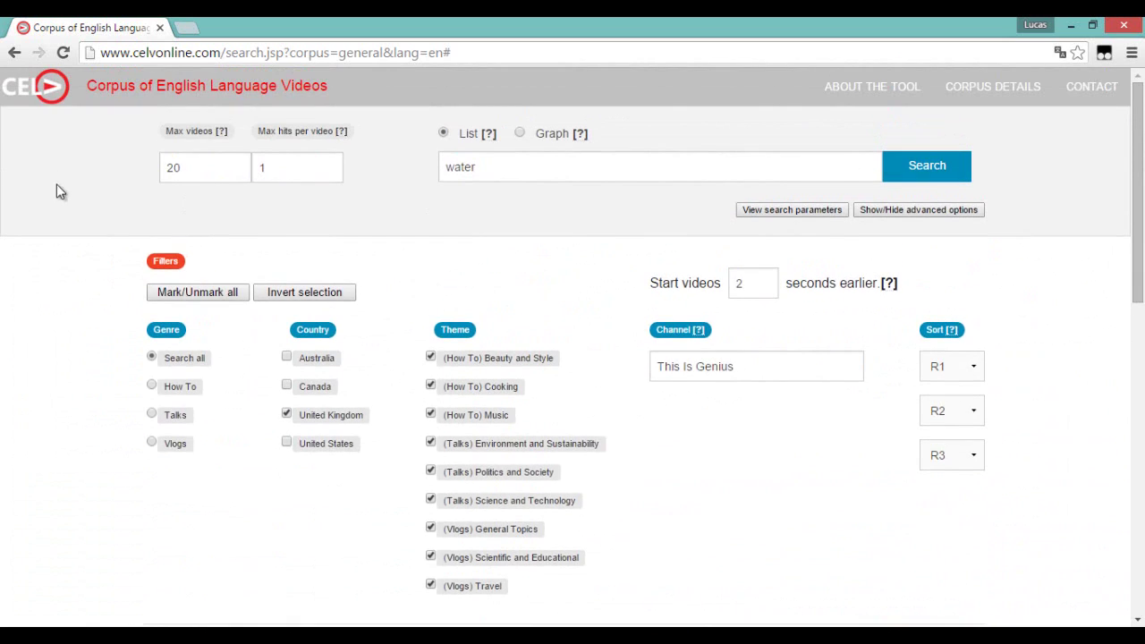
click(51, 87)
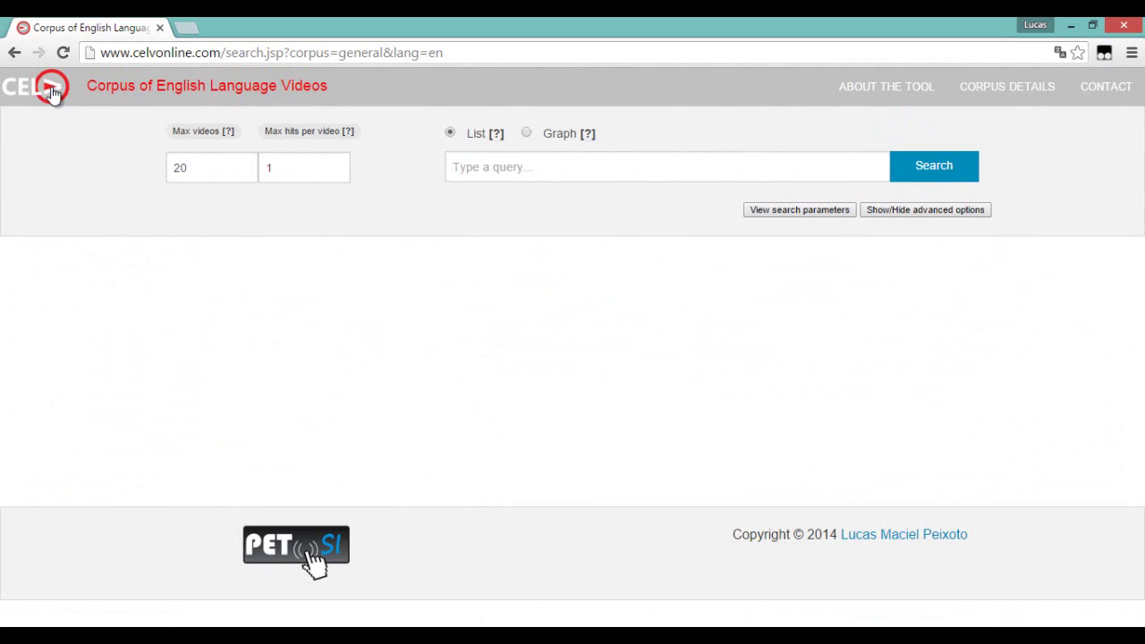